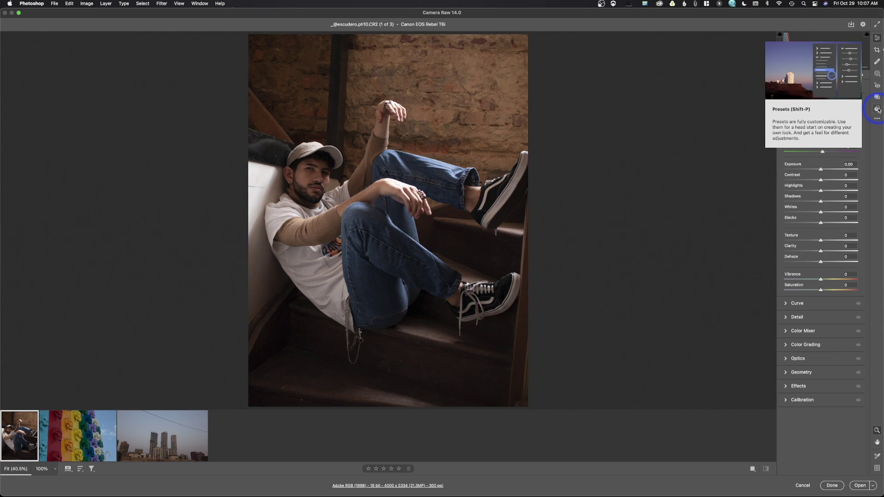
Browse the Presets panel's Subject: Food group, then return to the basic edit sliders
left_click(878, 109)
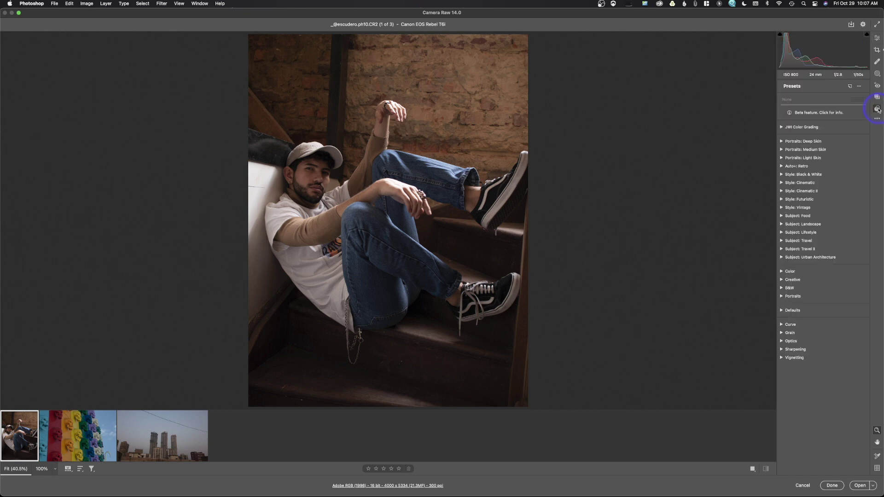
left_click(781, 216)
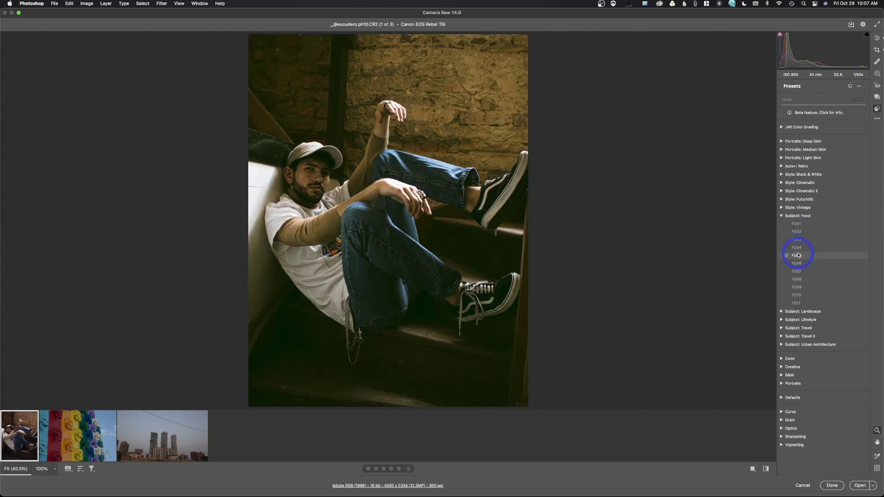
left_click(782, 215)
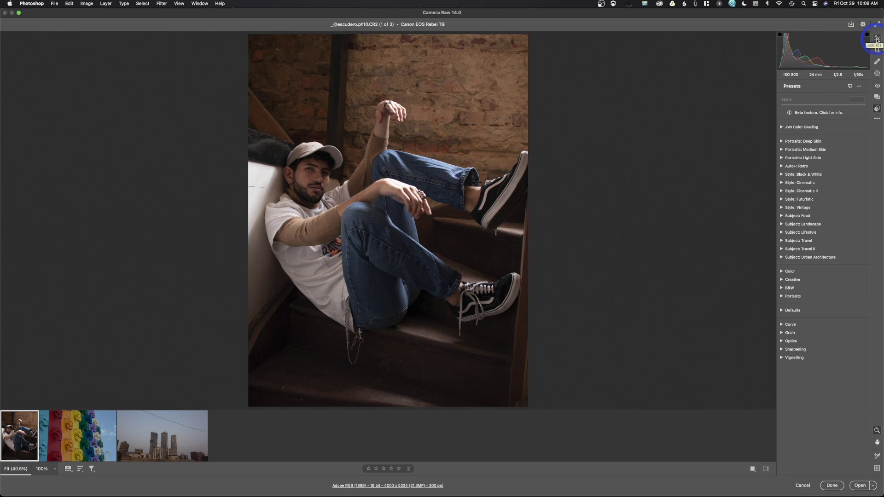
left_click(877, 40)
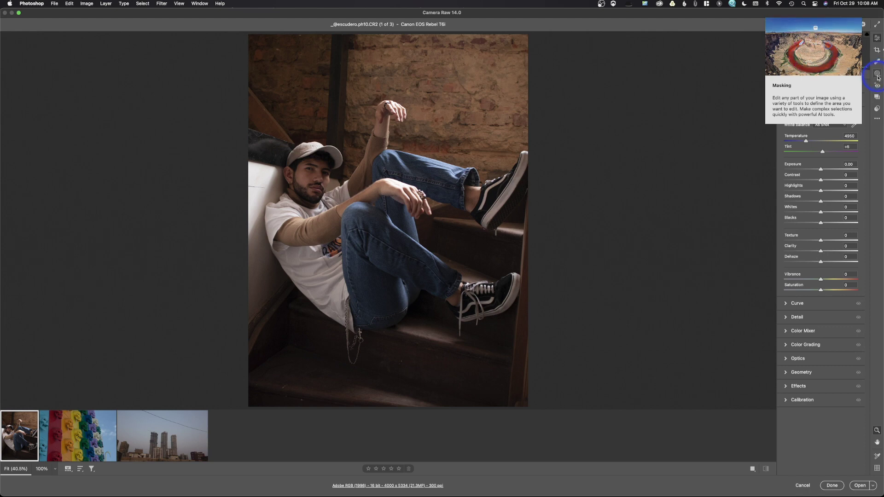
Create a Select Subject mask isolating the man on the stairs from the Masking panel
left_click(880, 79)
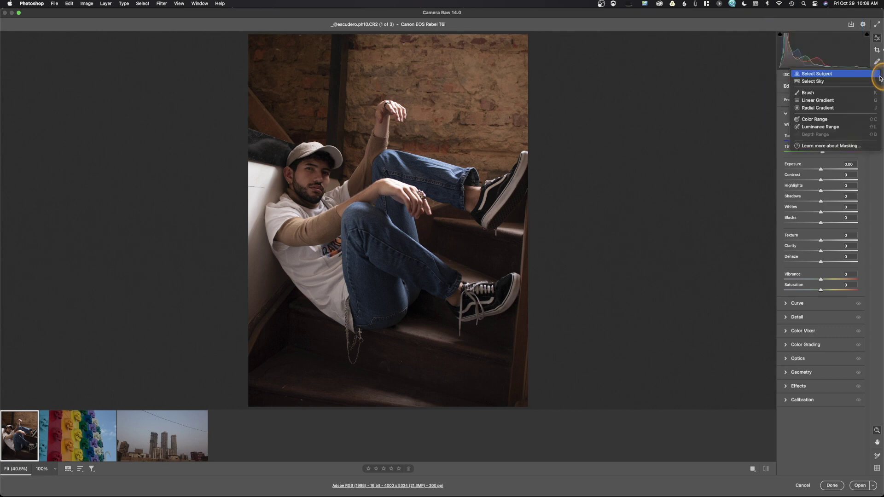
left_click(879, 79)
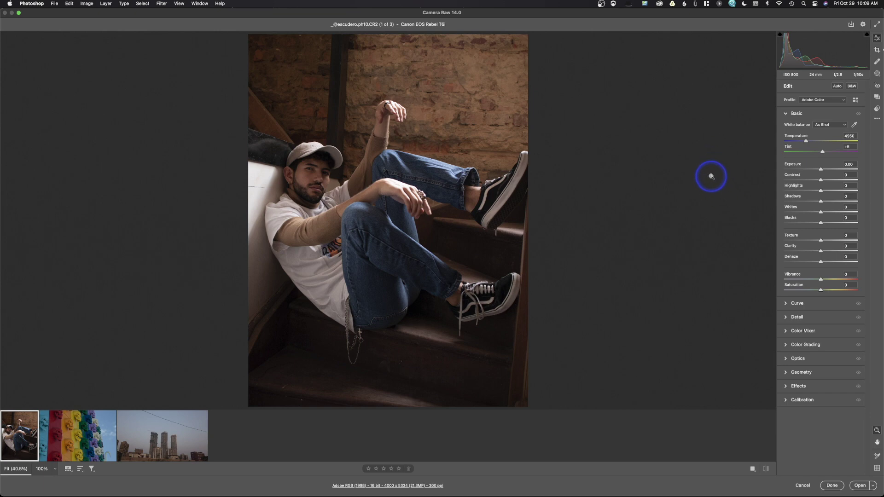
left_click(877, 74)
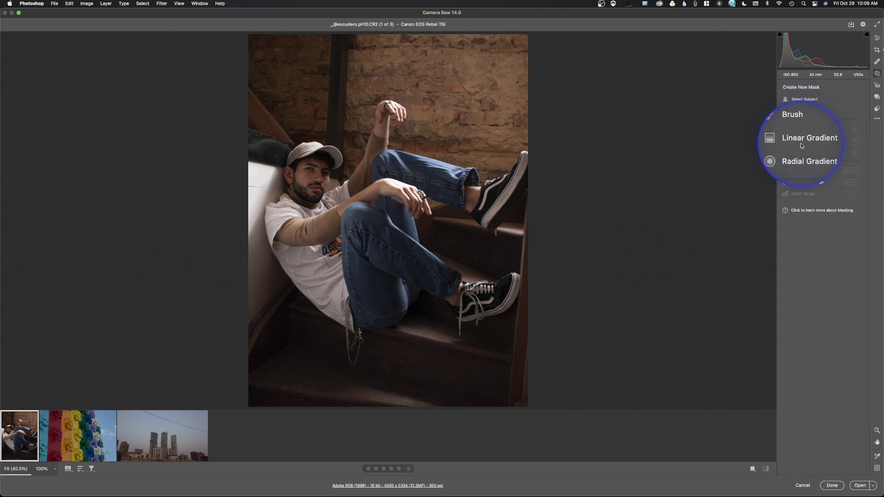
mouse_move(801, 143)
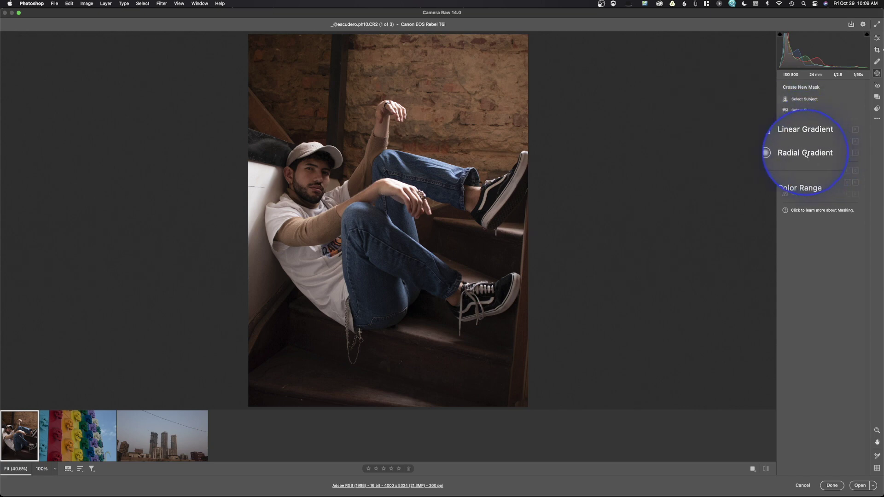
mouse_move(797, 174)
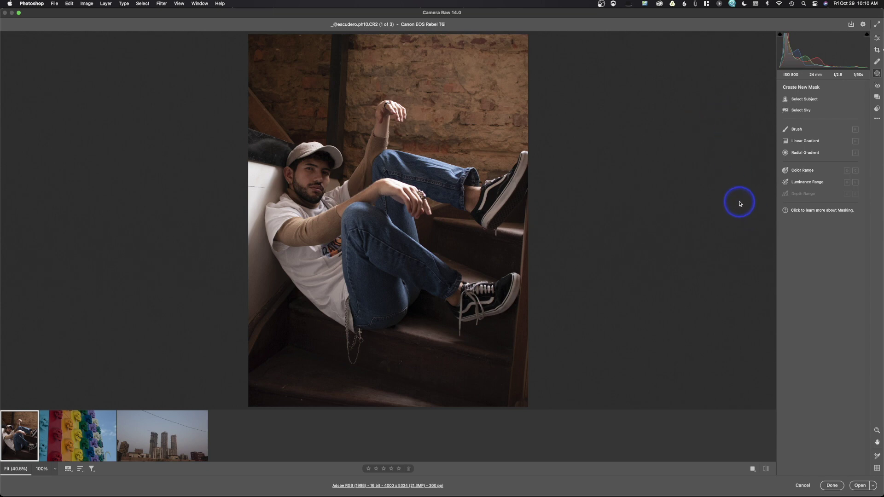
left_click(805, 100)
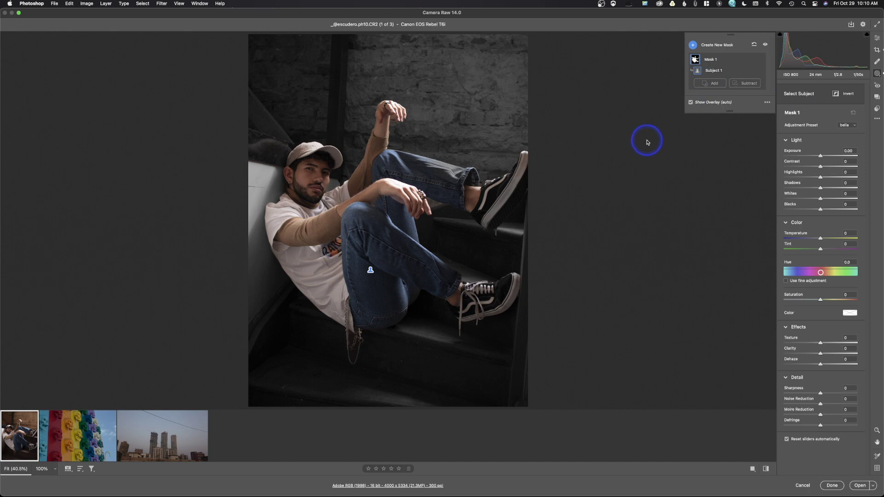
Show Mask 1 as a Color Overlay and change the overlay colour to red
left_click(768, 103)
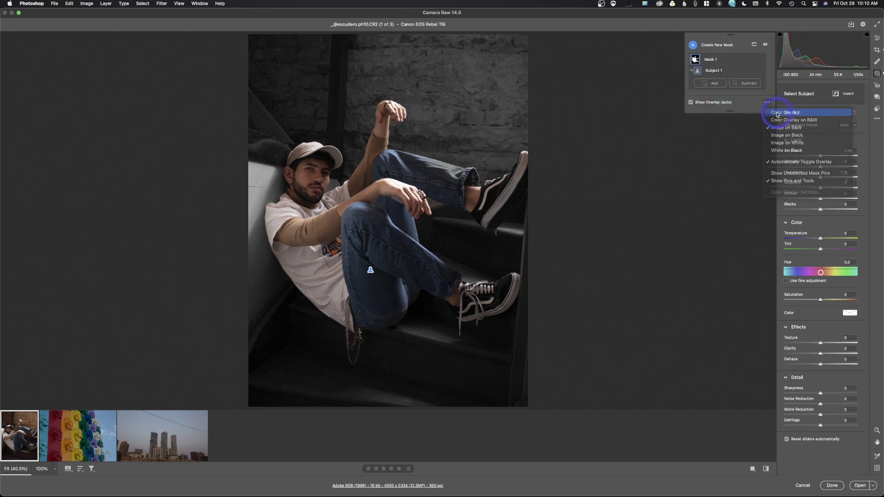
left_click(790, 114)
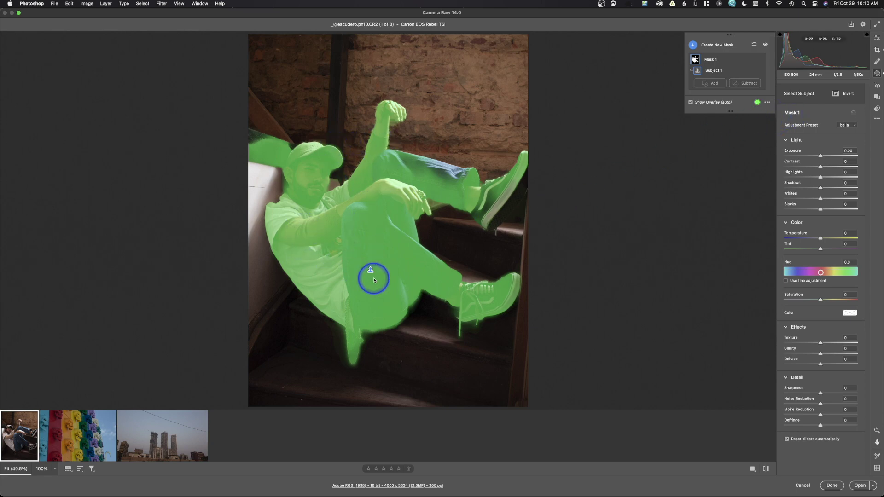
left_click(729, 107)
left_click(758, 102)
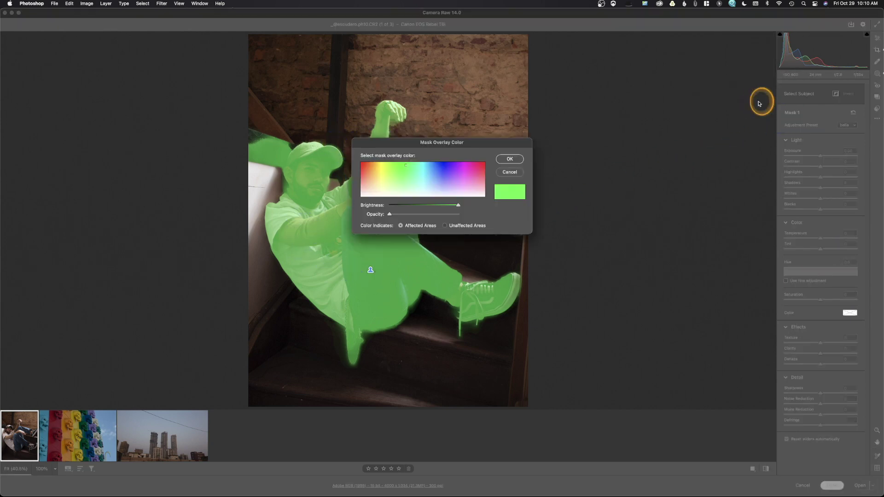
left_click(483, 163)
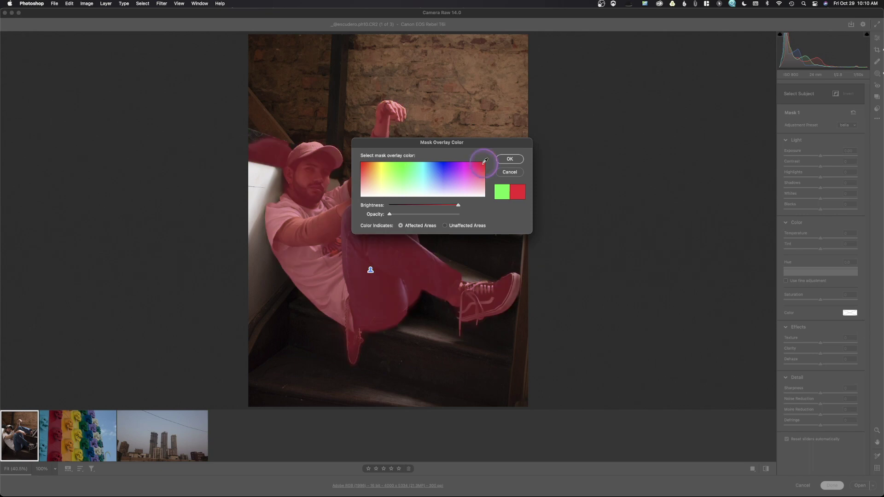
left_click(510, 158)
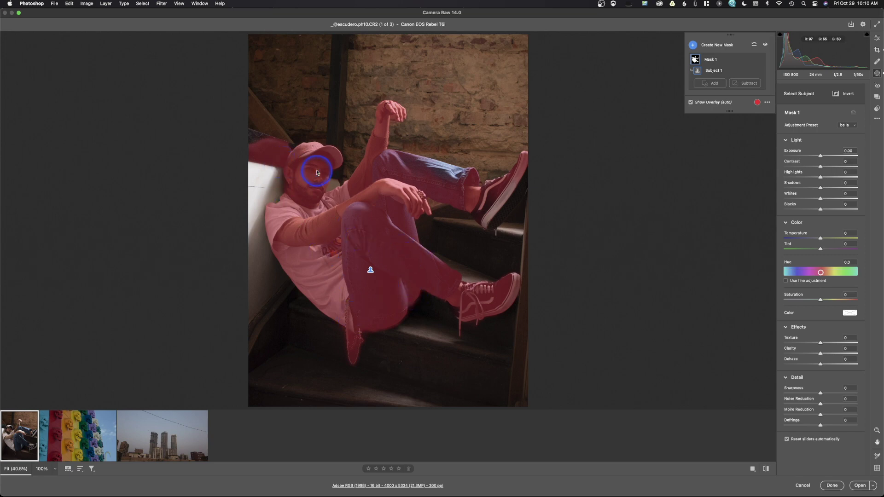
Bring up the overlay display options menu beside Show Overlay for Mask 1
mouse_move(266, 156)
left_mouse_down()
mouse_move(245, 144)
mouse_move(276, 161)
mouse_move(269, 142)
left_mouse_up()
left_click(768, 105)
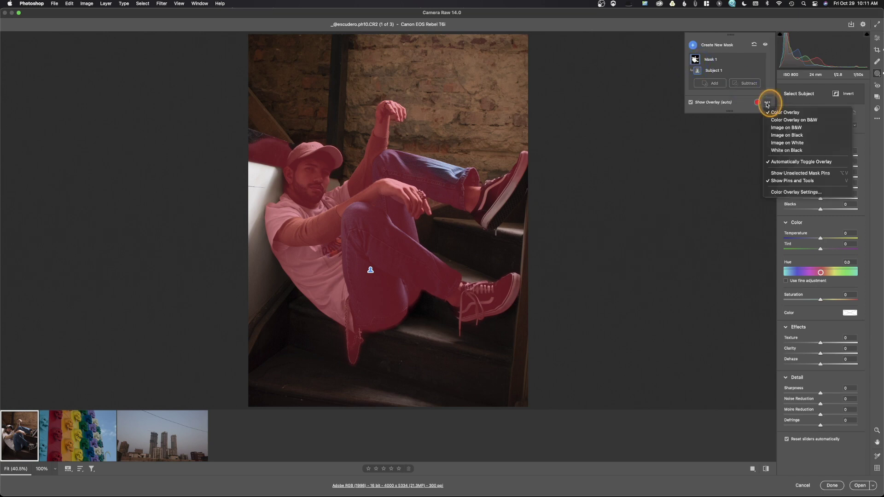
Preview the subject mask as White on Black, Color Overlay, Color Overlay on B&W and Image on B&W
left_click(779, 151)
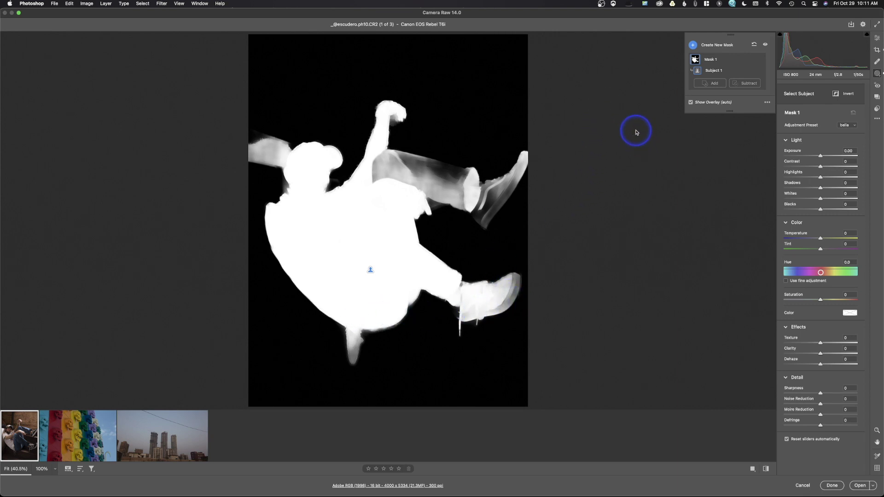
left_click(768, 102)
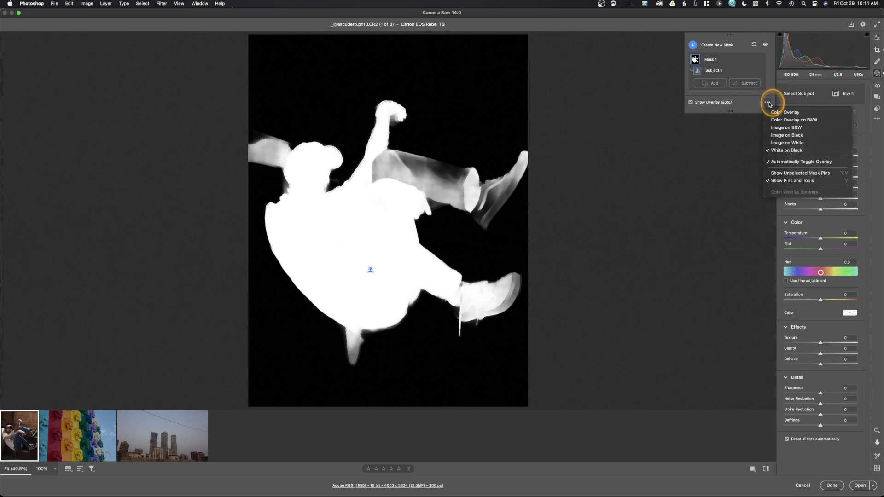
left_click(789, 115)
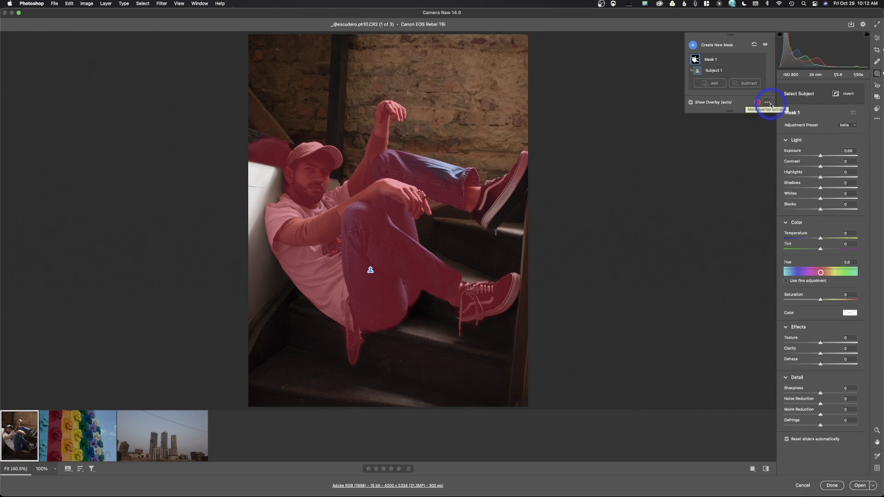
left_click(771, 104)
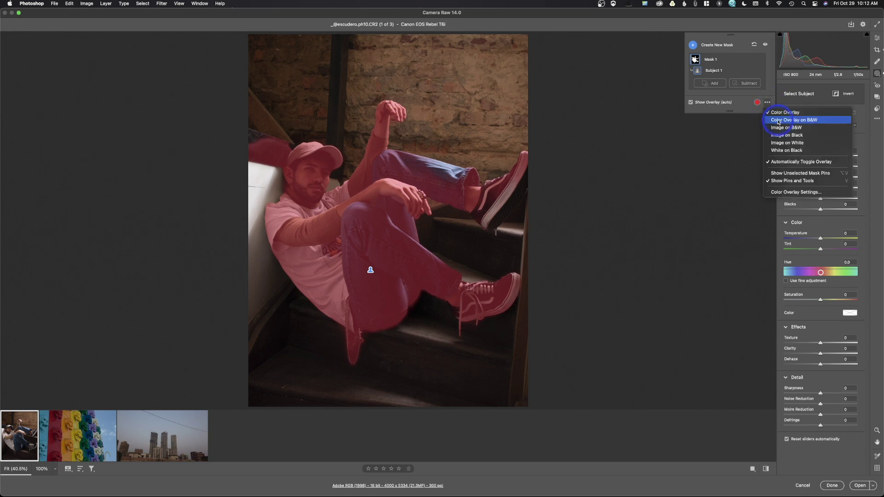
left_click(779, 120)
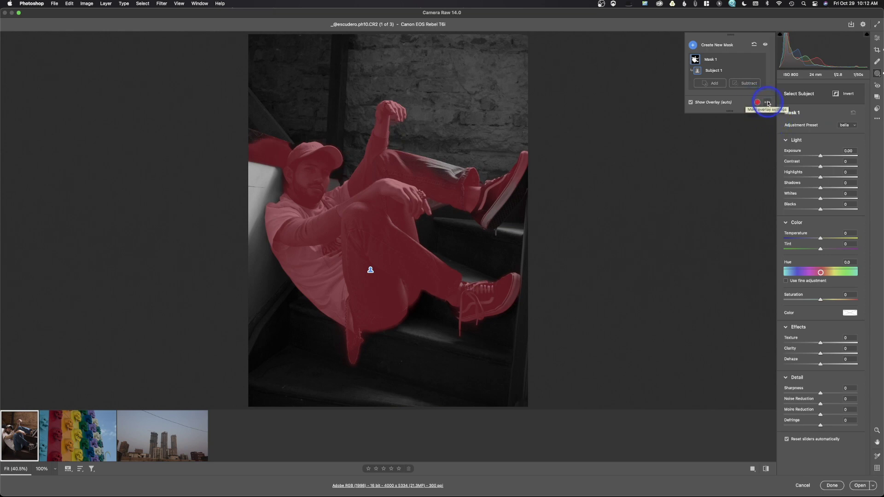
left_click(768, 103)
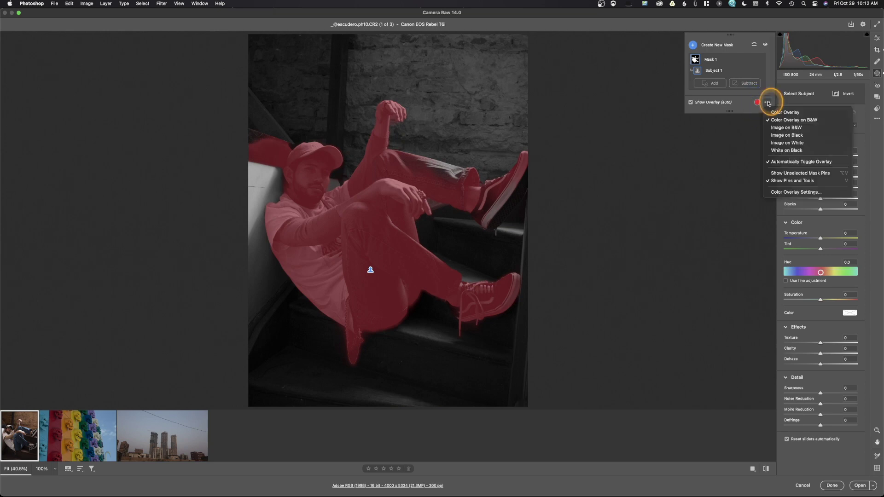
left_click(772, 128)
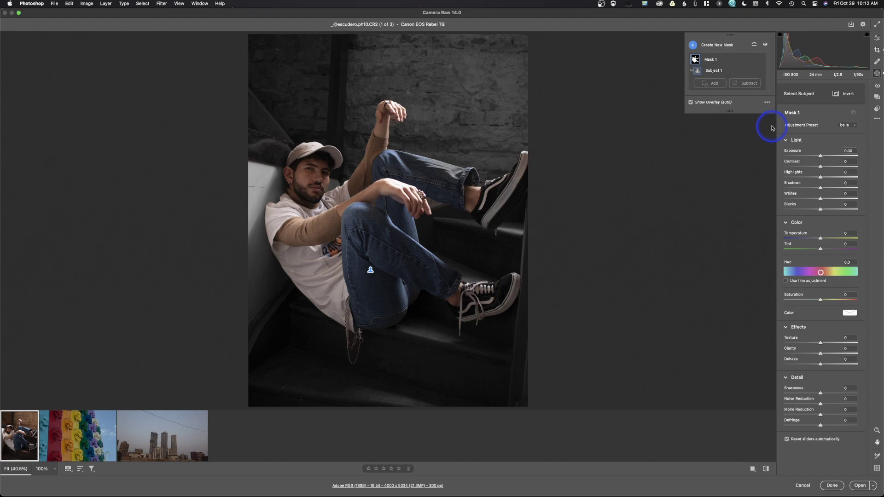
Preview Image on Black, Image on White and White on Black, ending on the red Color Overlay
left_click(767, 103)
left_click(774, 137)
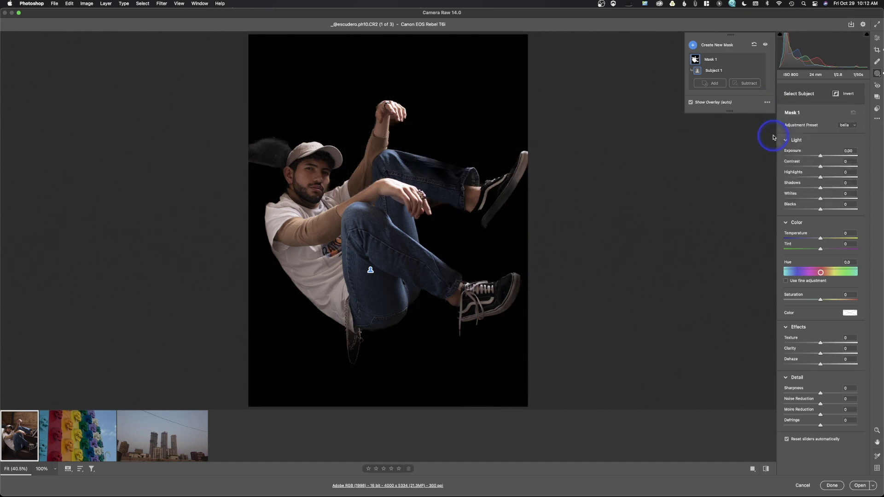
left_click(767, 105)
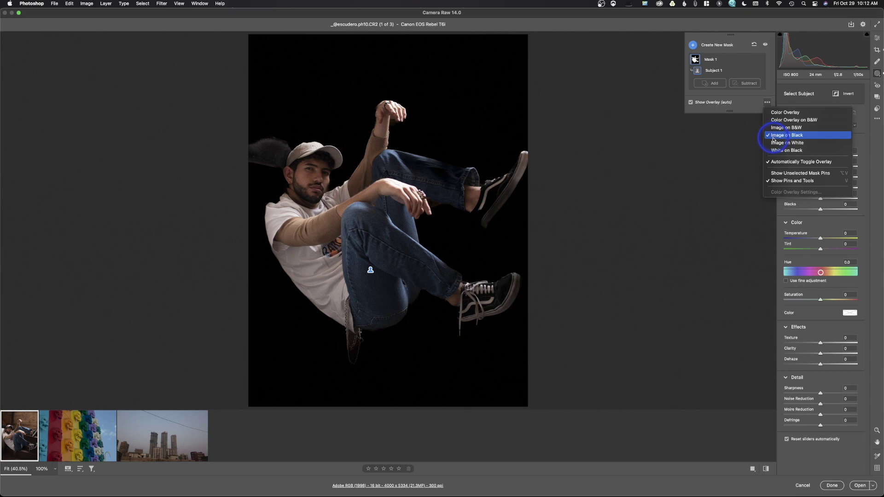
left_click(772, 142)
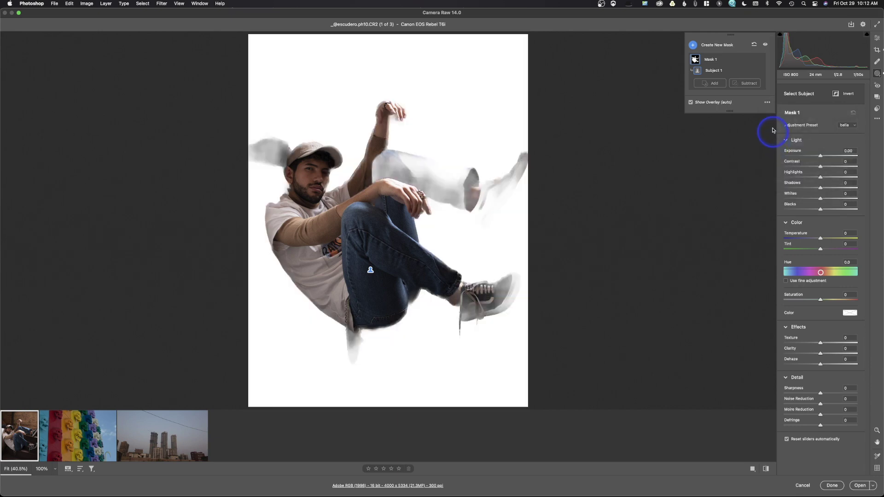
left_click(768, 104)
left_click(780, 148)
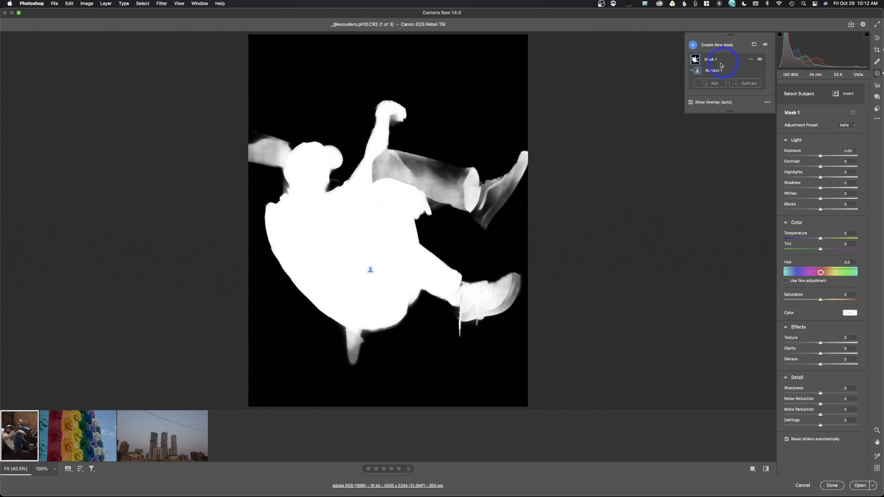
left_click(767, 105)
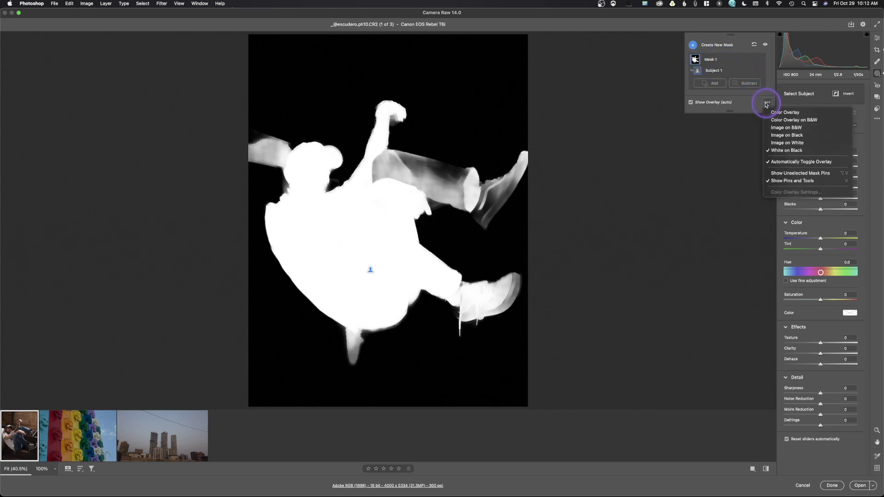
left_click(776, 110)
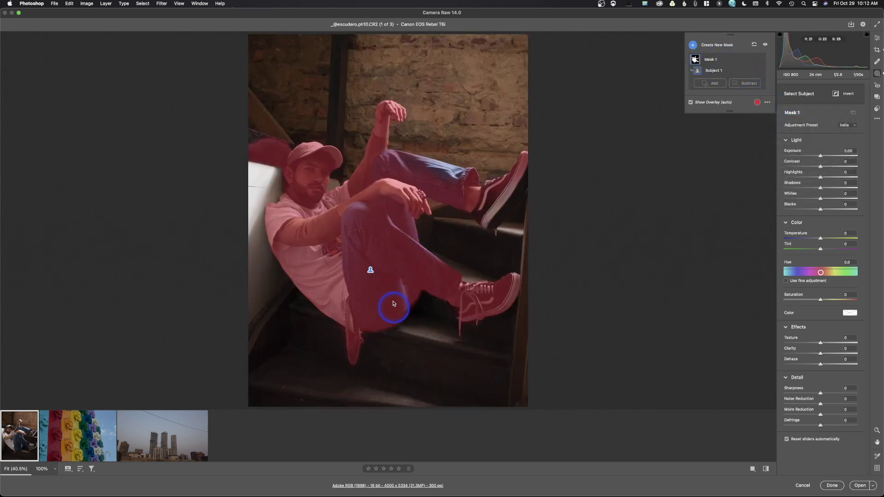
Deselect Subject 1 and choose Brush from Mask 1's Add list
left_click(635, 93)
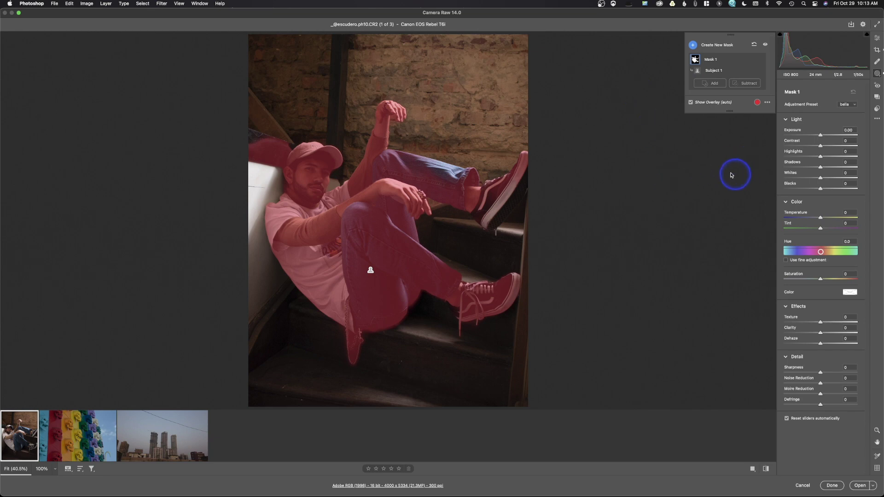
left_click(711, 86)
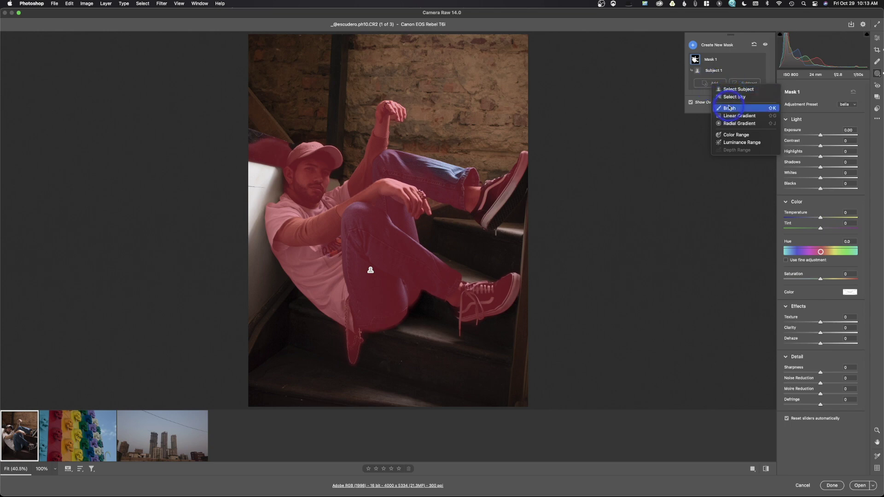
left_click(729, 108)
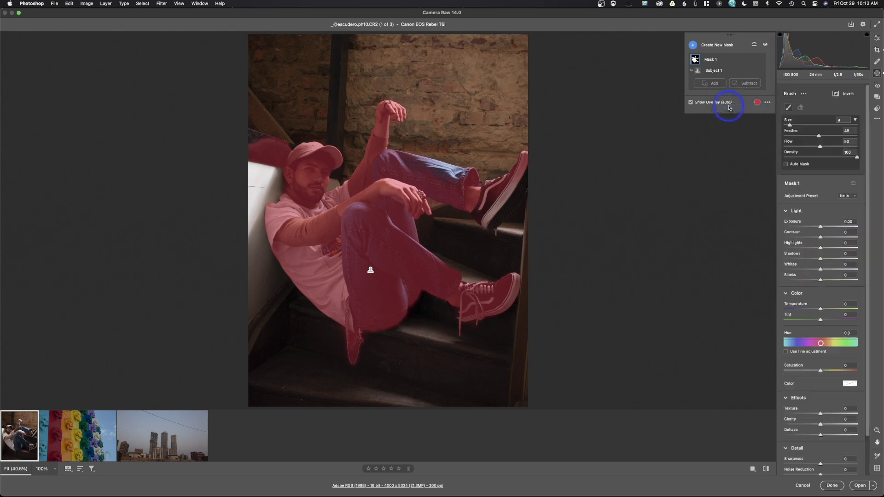
Paint the raised jeans leg and both sneakers into the mask at Flow 100, undoing one stray stroke
key("bracketleft")
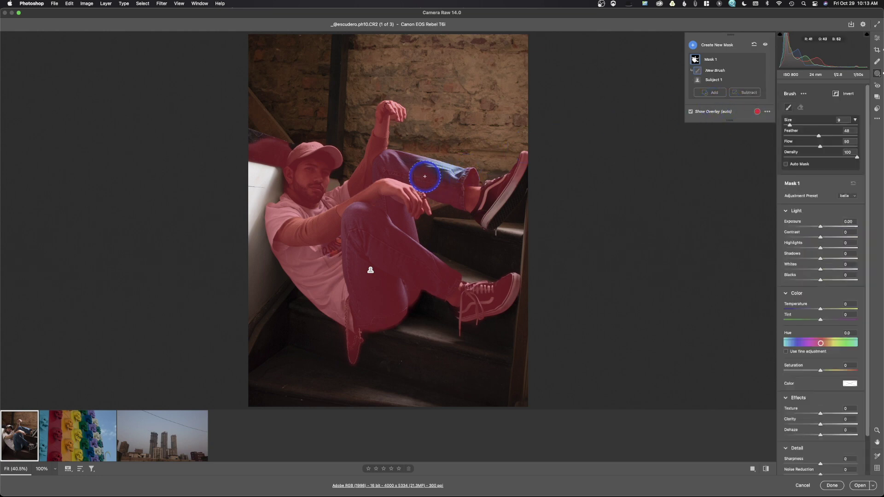
mouse_move(405, 169)
left_mouse_down()
mouse_move(461, 183)
mouse_move(433, 173)
left_mouse_up()
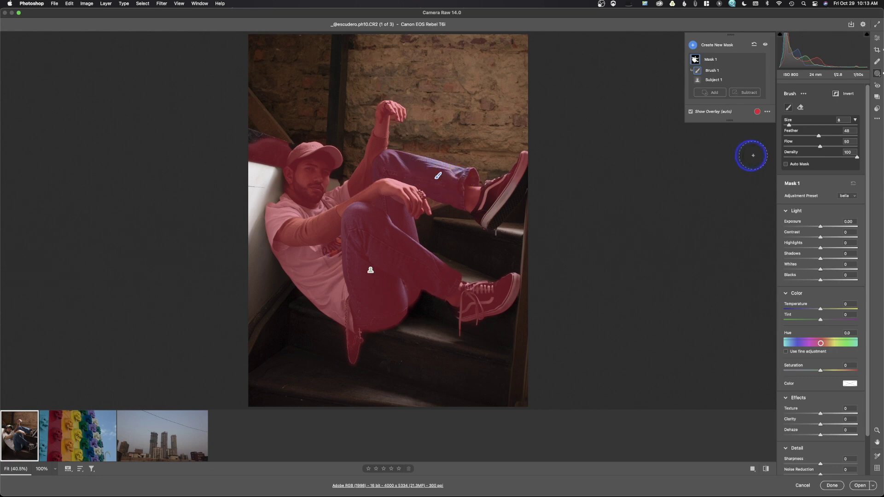
left_click_drag(820, 147, 864, 147)
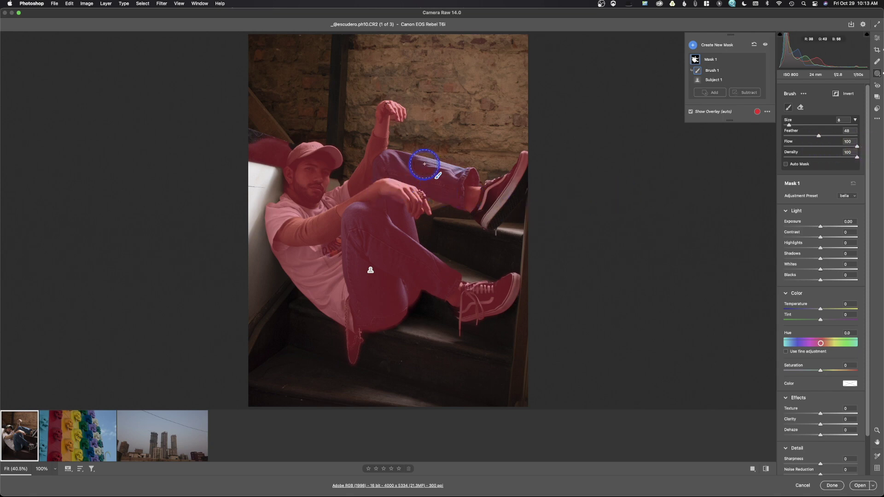
mouse_move(420, 168)
left_mouse_down()
mouse_move(491, 202)
mouse_move(487, 213)
mouse_move(489, 200)
mouse_move(492, 211)
left_mouse_up()
key("super+z")
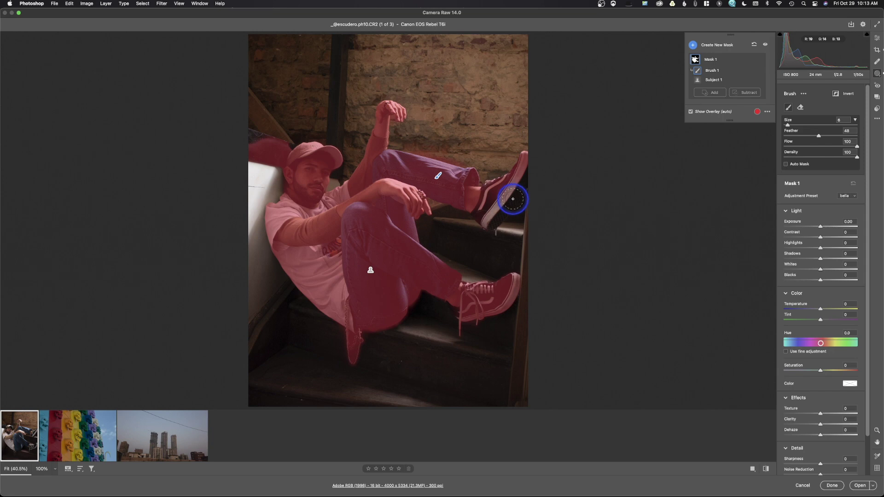
mouse_move(519, 177)
left_mouse_down()
mouse_move(489, 216)
mouse_move(494, 198)
mouse_move(508, 193)
mouse_move(475, 205)
left_mouse_up()
left_click_drag(468, 310, 481, 291)
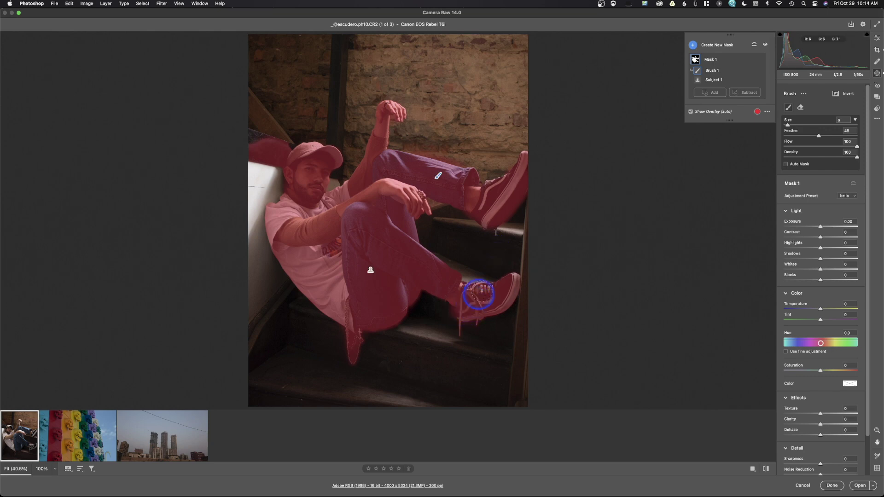
Erase the dark cushion behind the cap from Mask 1 using a Subtract brush
left_click(745, 93)
left_click(654, 55)
left_click(755, 81)
left_click(746, 93)
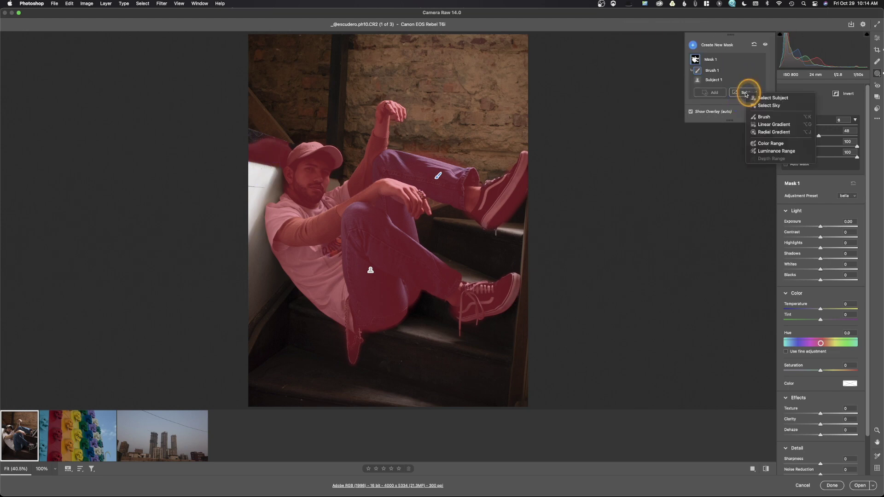
left_click(779, 116)
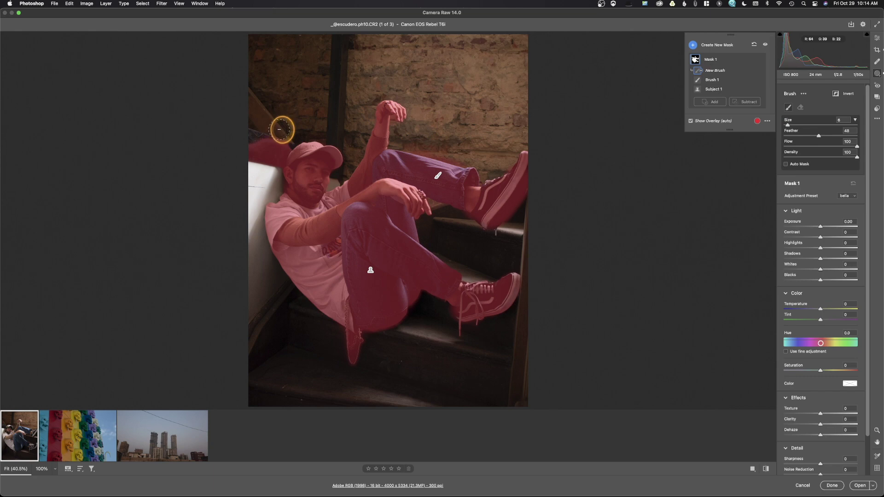
mouse_move(278, 137)
left_mouse_down()
mouse_move(280, 150)
mouse_move(263, 164)
mouse_move(235, 152)
mouse_move(256, 137)
left_mouse_up()
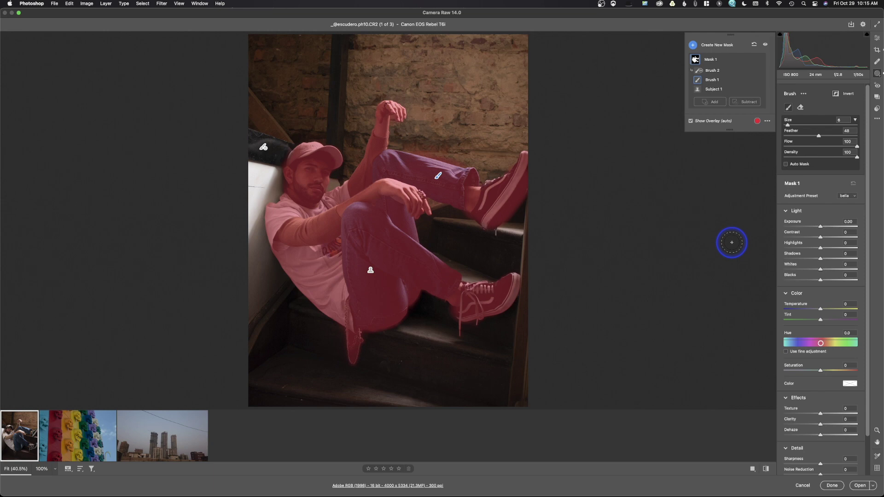
Set Mask 1 to Exposure +0.55 and Shadows +54, then switch to the city skyline photo
left_click(821, 226)
left_click_drag(822, 228, 840, 259)
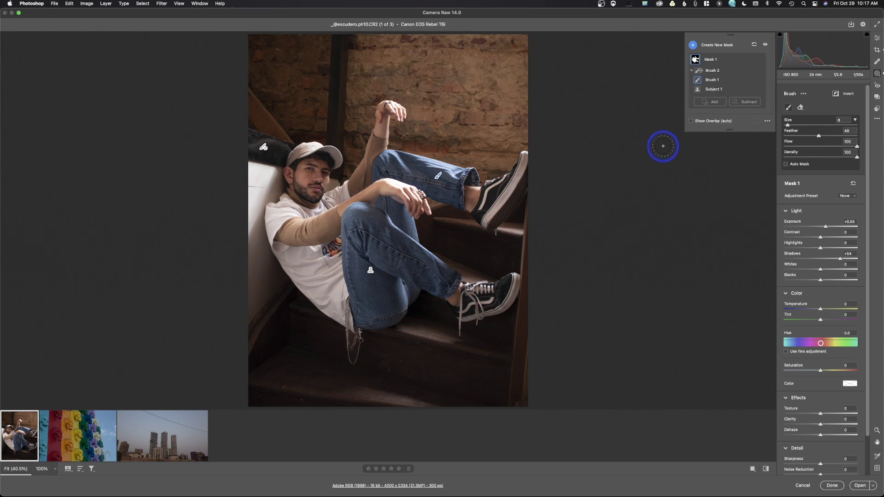
left_click(148, 436)
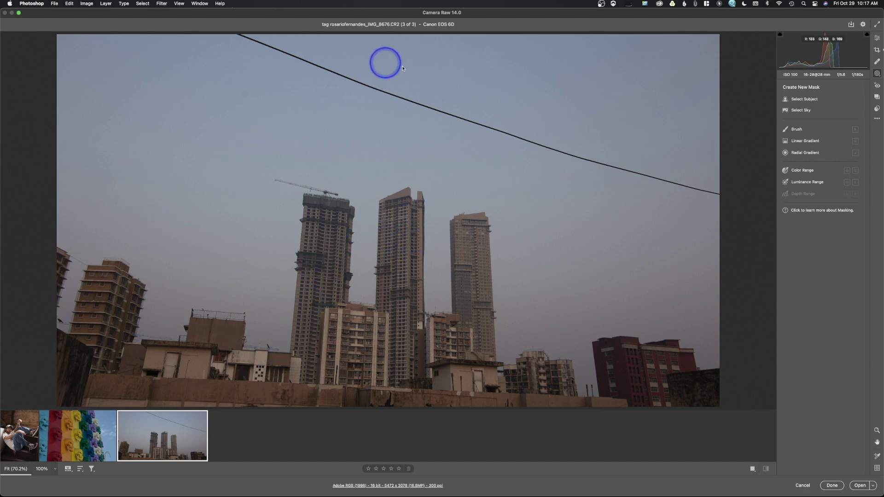
Try a Linear Gradient fading down over the skyline's sky, then delete it
left_click(801, 143)
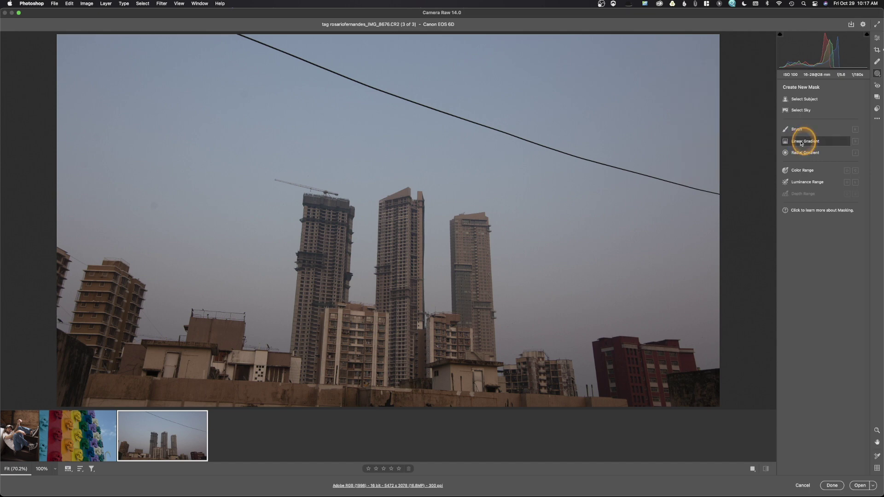
left_click_drag(387, 175, 379, 355)
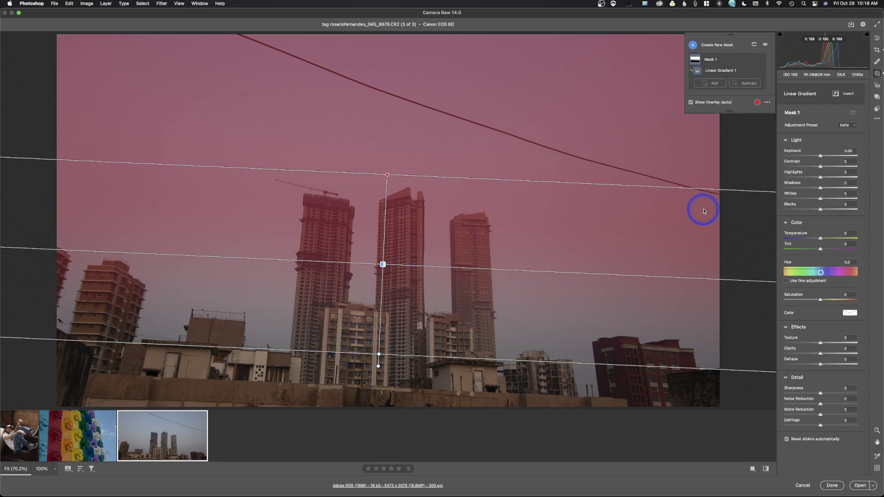
key("Delete")
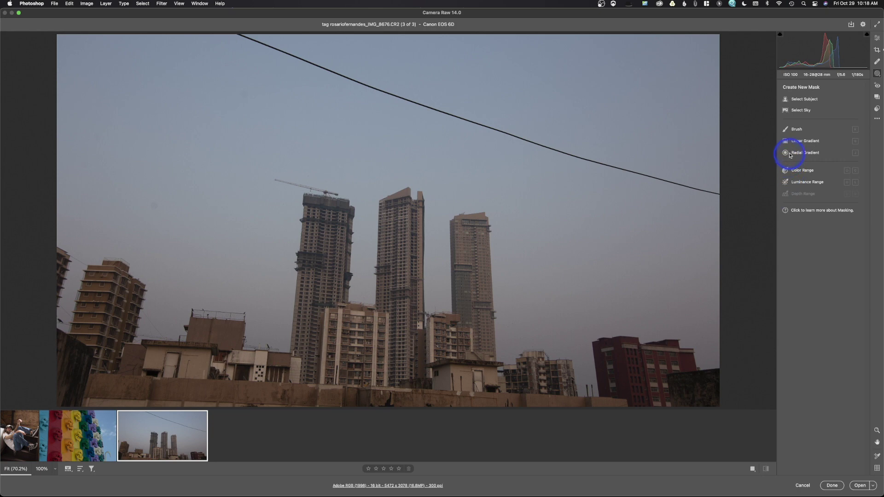
Mask the sky with Select Sky, previewing it as Black on White before returning to colour overlay
left_click(801, 111)
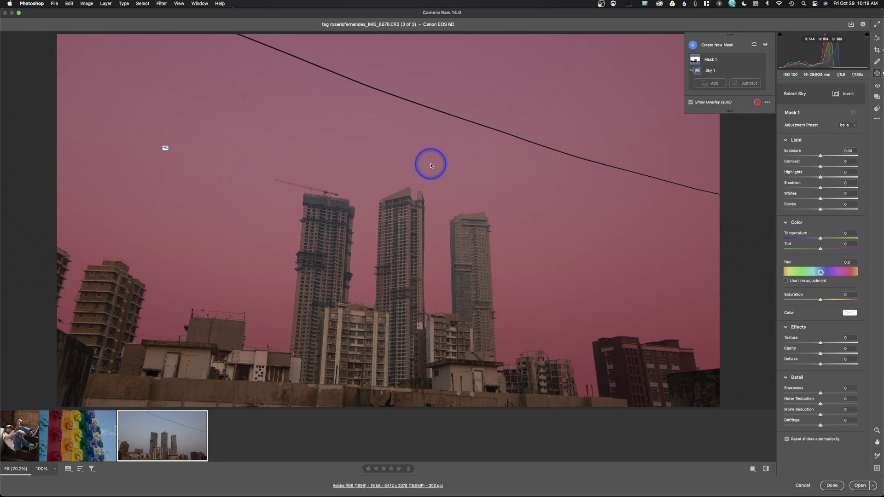
left_click(771, 103)
left_click(776, 151)
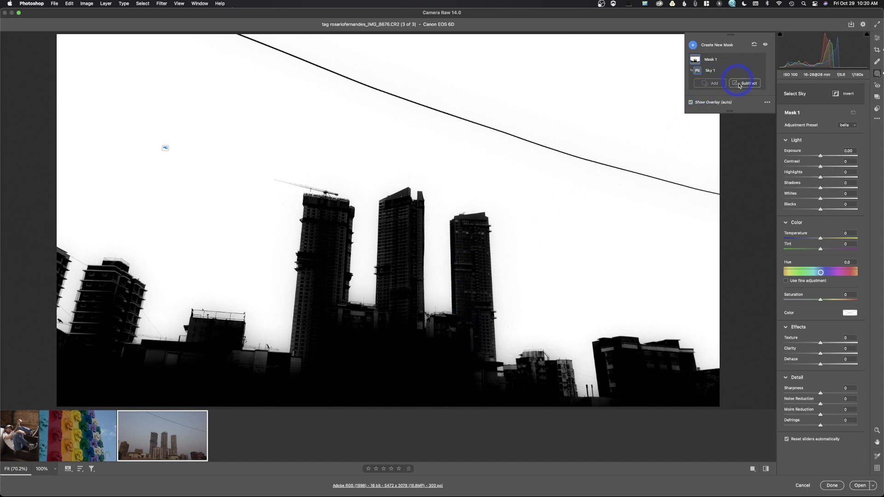
left_click(767, 104)
left_click(773, 111)
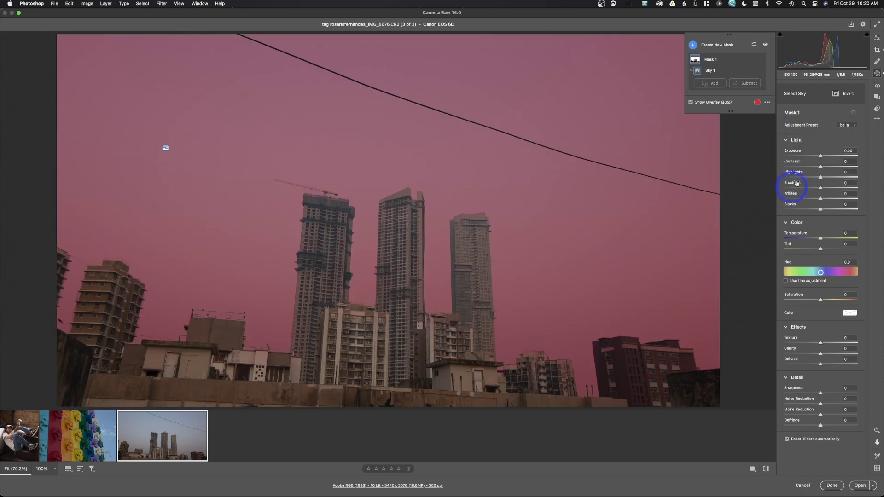
Set the sky mask to Exposure +0.70 and Temperature +43
left_click_drag(820, 157, 826, 157)
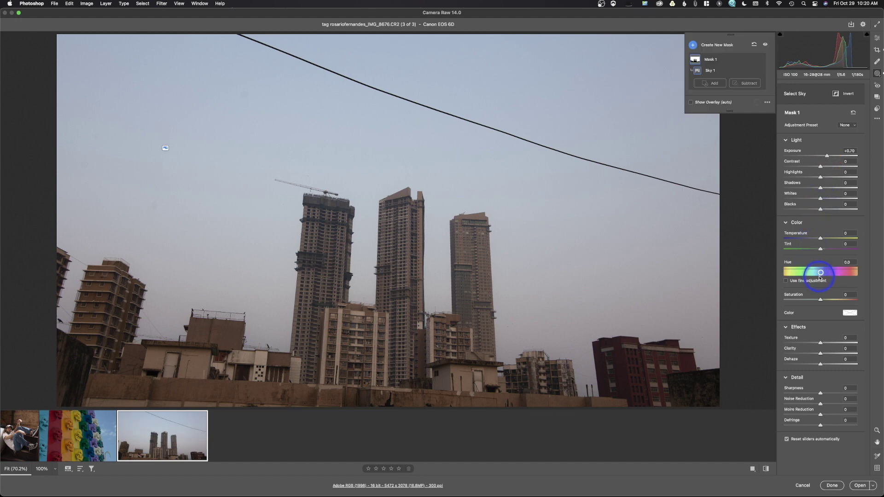
mouse_move(826, 240)
left_mouse_down()
mouse_move(844, 237)
mouse_move(837, 239)
left_mouse_up()
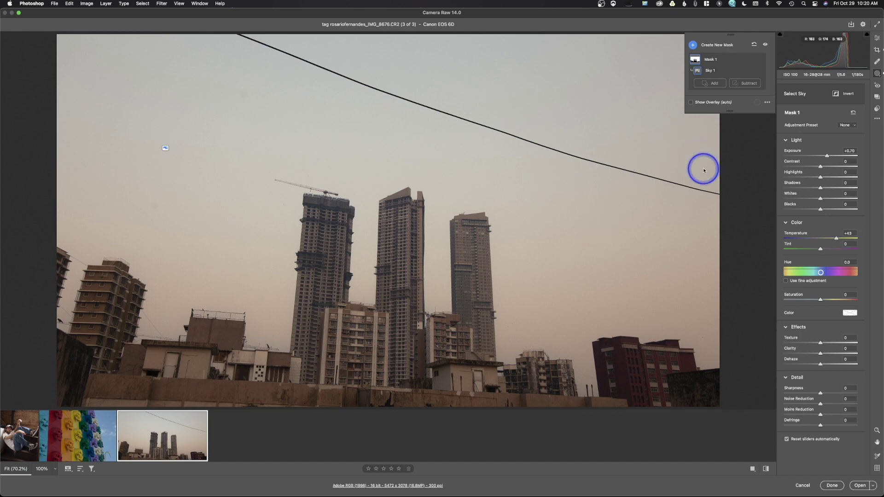
left_click(693, 46)
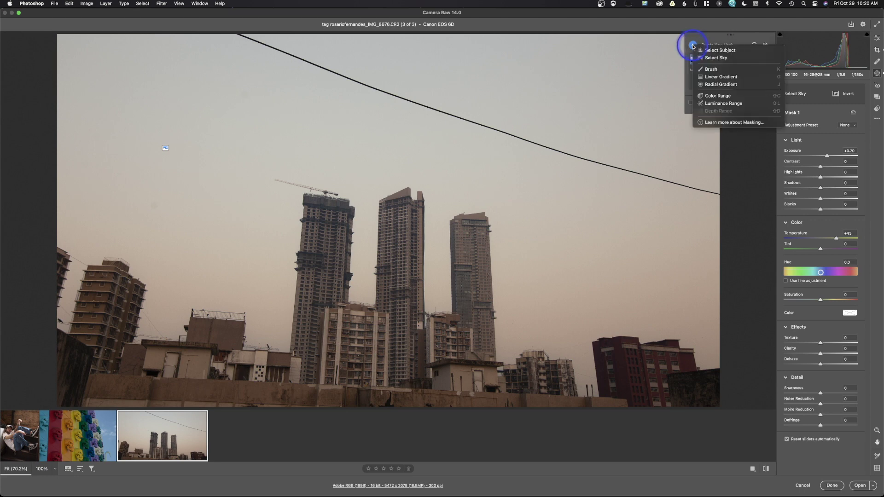
Create Mask 2 with Select Sky, invert it onto the buildings, and raise Highlights to +49
left_click(714, 58)
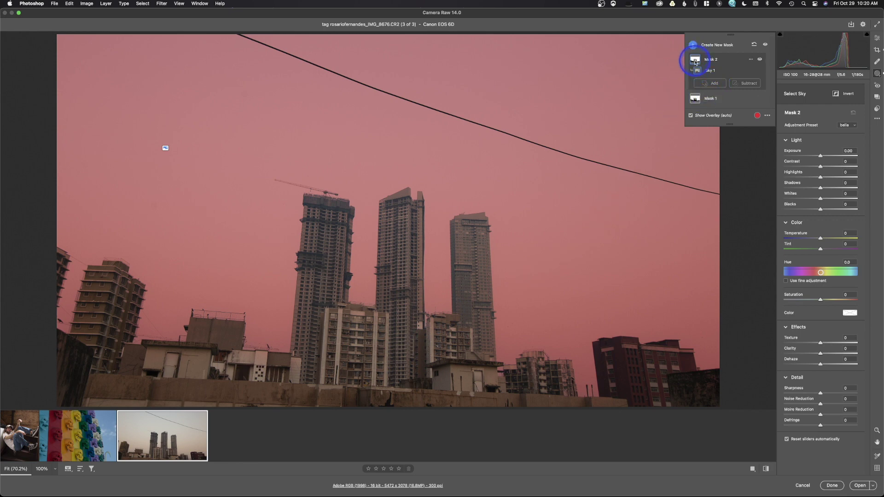
left_click(851, 95)
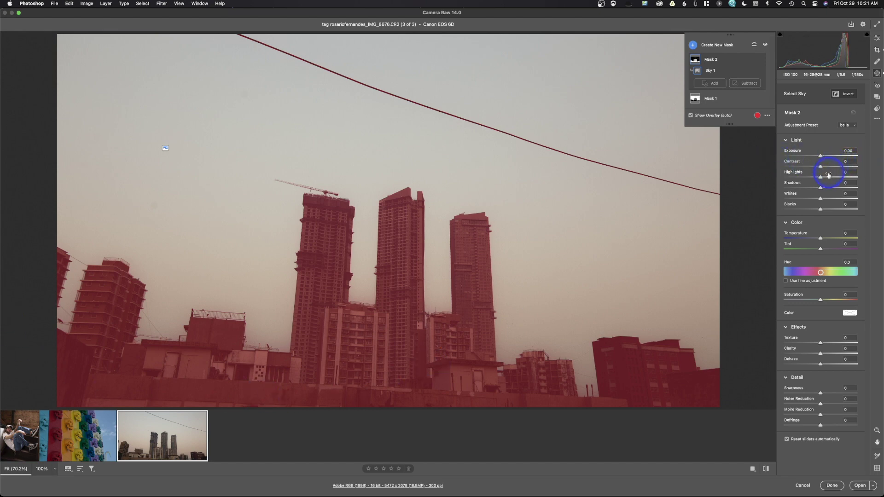
left_click_drag(822, 178, 823, 157)
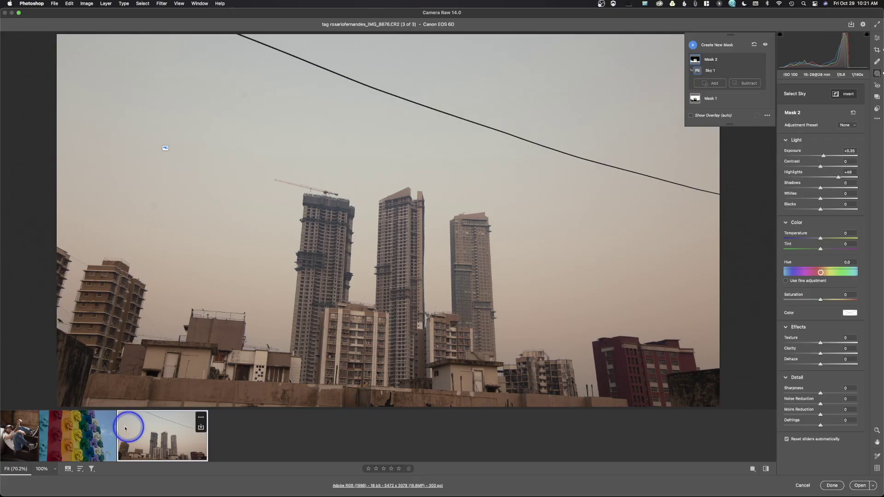
Open the skulls photo and start a Color Range mask sampled from the orange stripe
left_click(70, 435)
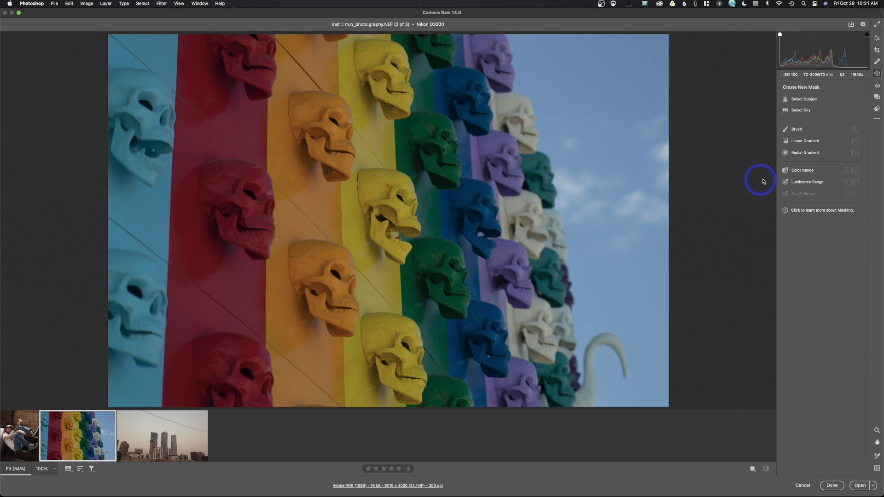
left_click(801, 171)
left_click(801, 171)
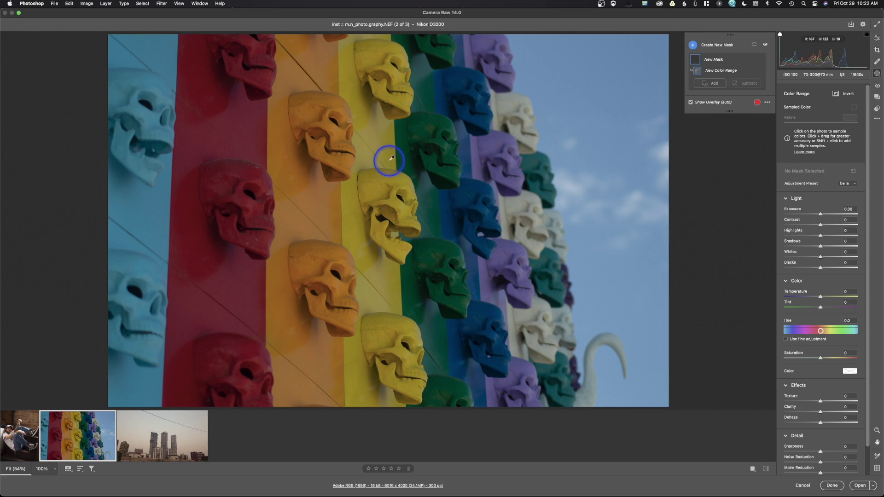
left_click(320, 200)
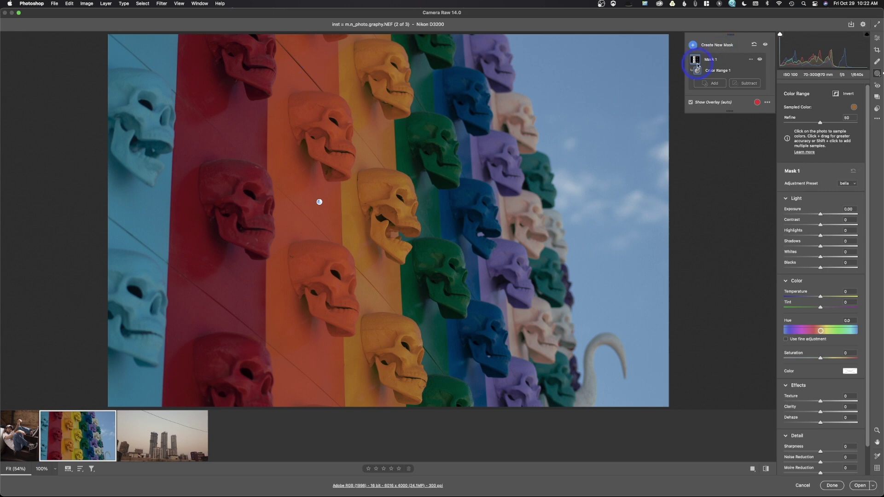
Show the orange colour-range mask as white on black
left_click(768, 103)
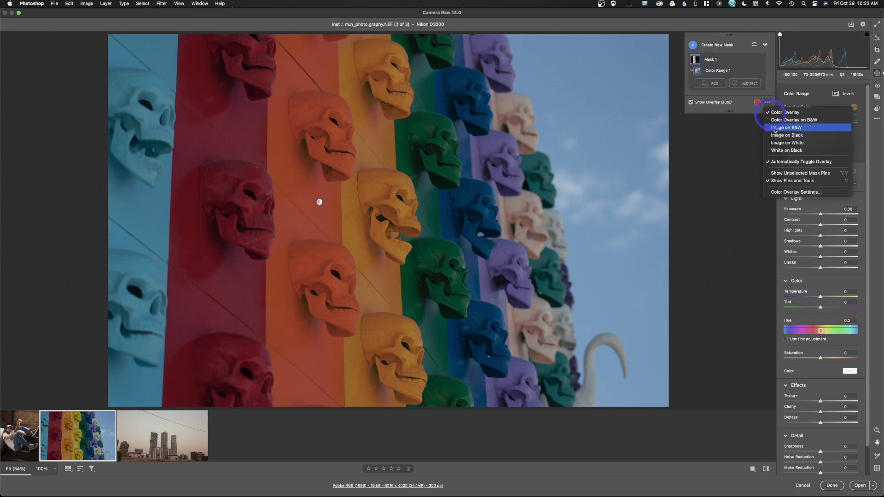
left_click(784, 153)
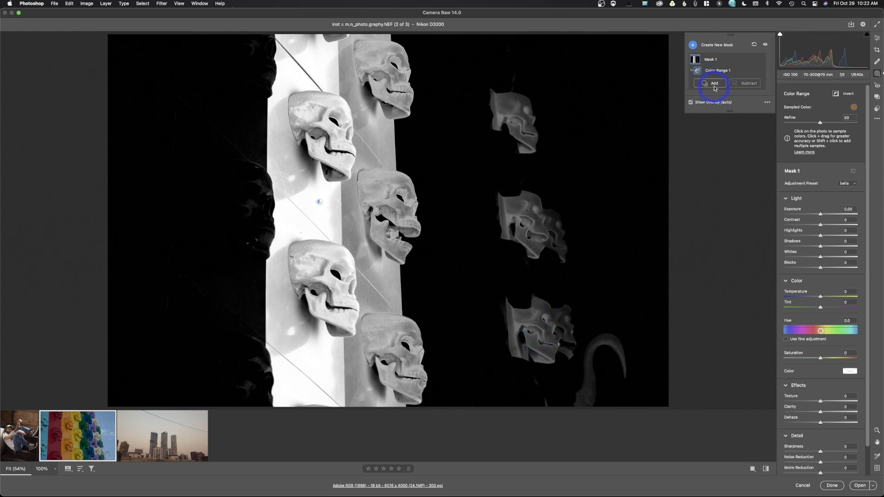
left_click(739, 84)
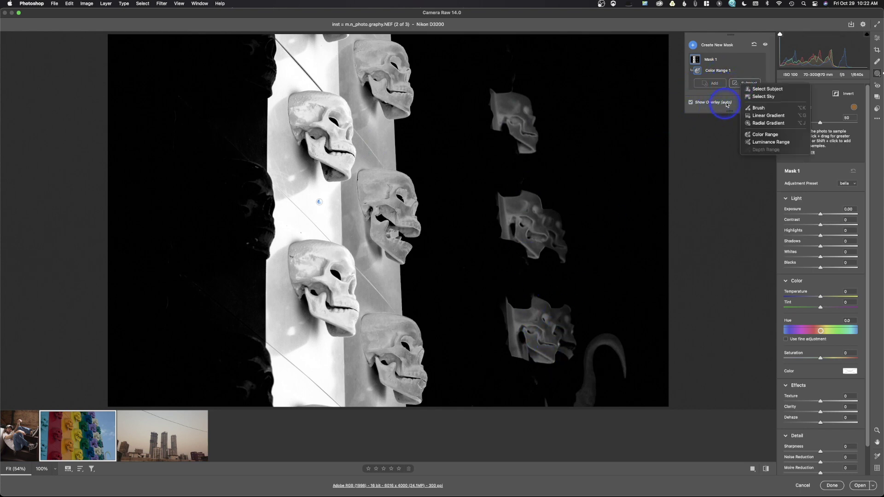
Brush the stray top skull out of the orange mask, then begin a fresh Color Range mask
left_click(760, 112)
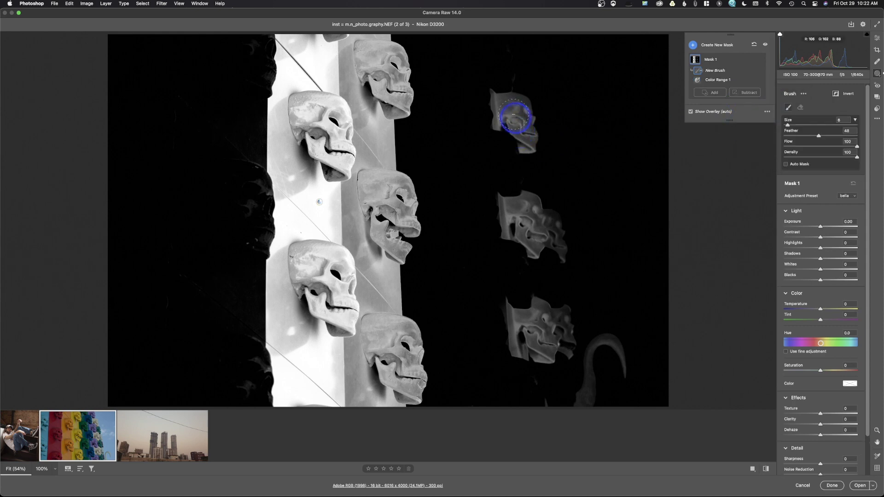
mouse_move(493, 93)
left_mouse_down()
mouse_move(505, 152)
mouse_move(510, 88)
mouse_move(532, 167)
mouse_move(520, 154)
mouse_move(474, 207)
mouse_move(535, 213)
mouse_move(517, 222)
mouse_move(509, 192)
mouse_move(512, 225)
mouse_move(534, 253)
mouse_move(566, 232)
mouse_move(558, 252)
mouse_move(539, 214)
mouse_move(508, 329)
mouse_move(511, 356)
mouse_move(529, 303)
mouse_move(545, 340)
mouse_move(608, 341)
mouse_move(563, 414)
mouse_move(539, 397)
mouse_move(594, 395)
mouse_move(605, 344)
mouse_move(642, 364)
mouse_move(622, 345)
mouse_move(538, 321)
mouse_move(539, 377)
mouse_move(567, 346)
mouse_move(595, 350)
left_mouse_up()
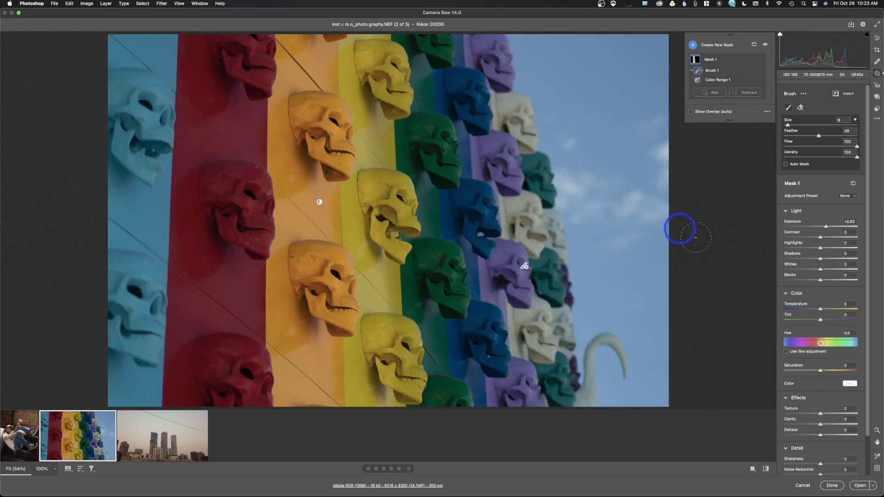
left_click(755, 45)
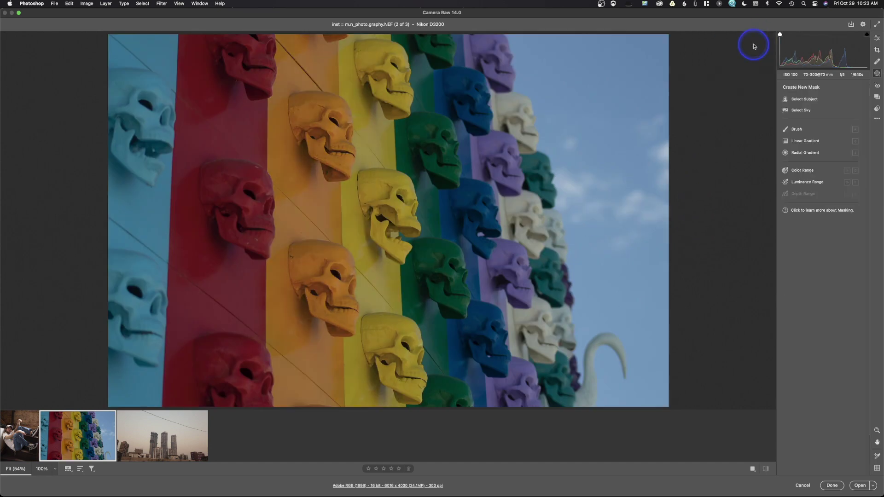
left_click(805, 171)
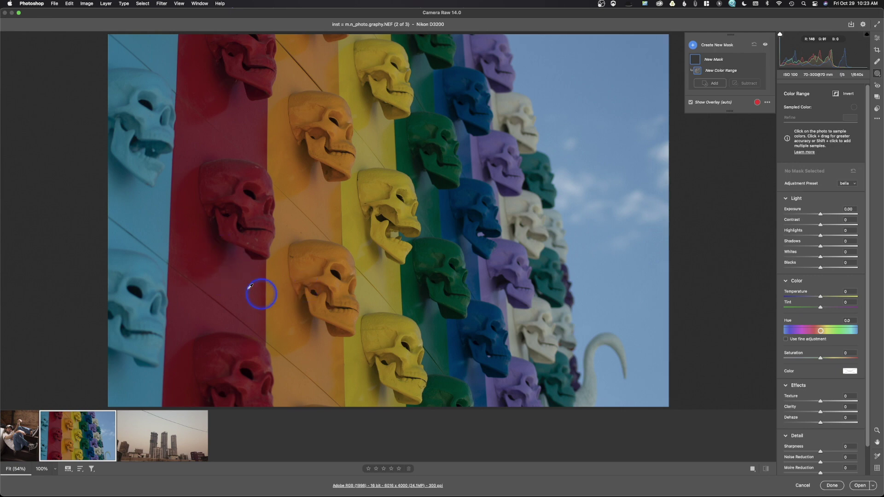
Sample the red stripe with a drag box and view the mask as white on black
left_click_drag(213, 258, 233, 274)
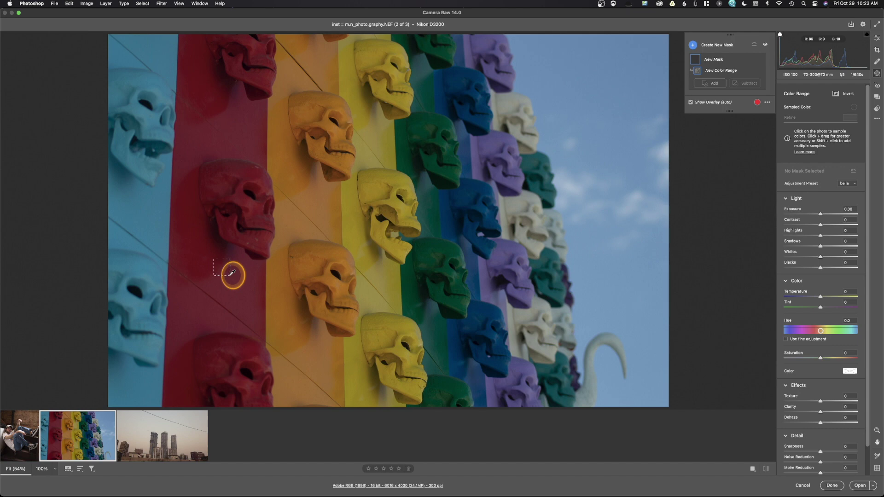
left_click_drag(230, 274, 231, 275)
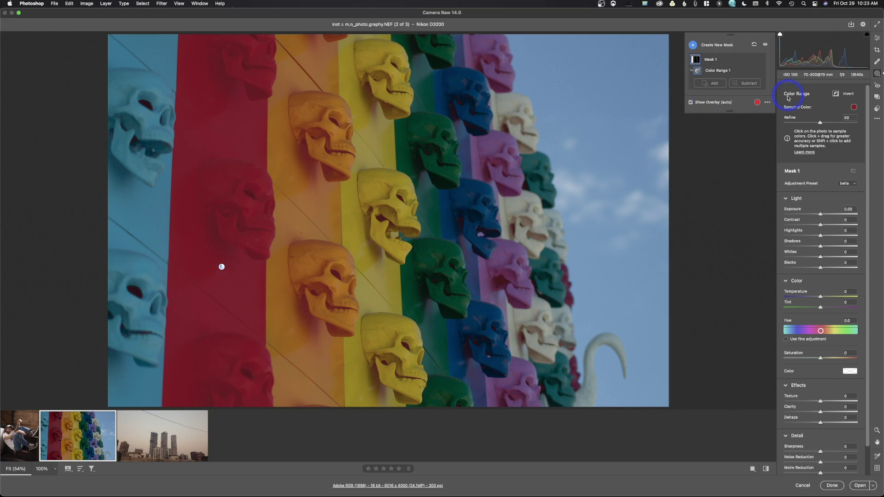
left_click(766, 104)
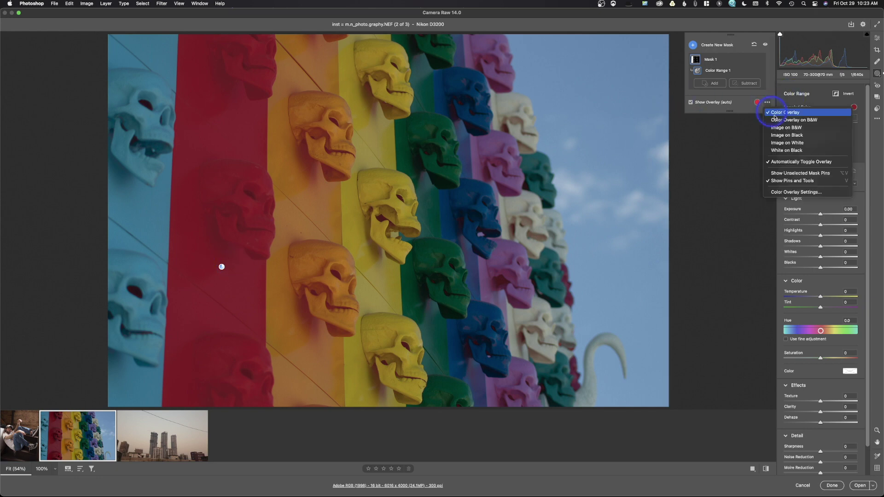
left_click(773, 151)
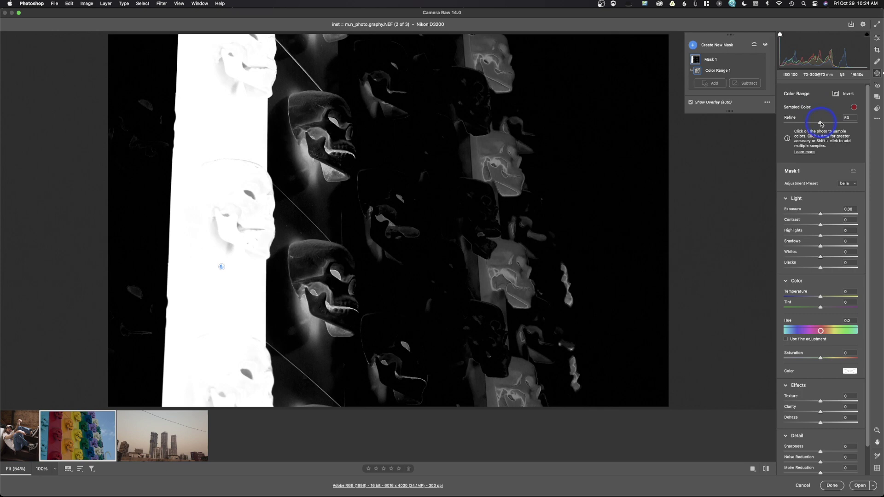
Drag Refine left to narrow the red mask, then delete all masks
mouse_move(820, 124)
left_mouse_down()
mouse_move(786, 131)
mouse_move(849, 126)
mouse_move(812, 131)
left_mouse_up()
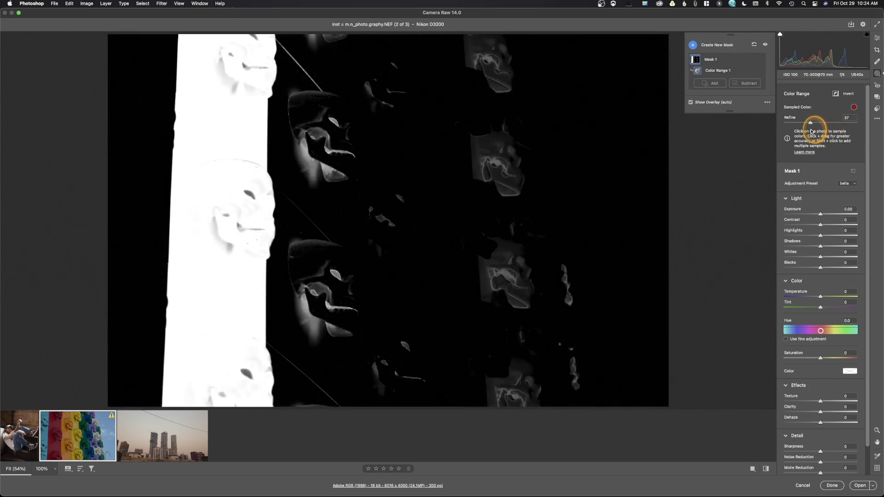
left_click(753, 42)
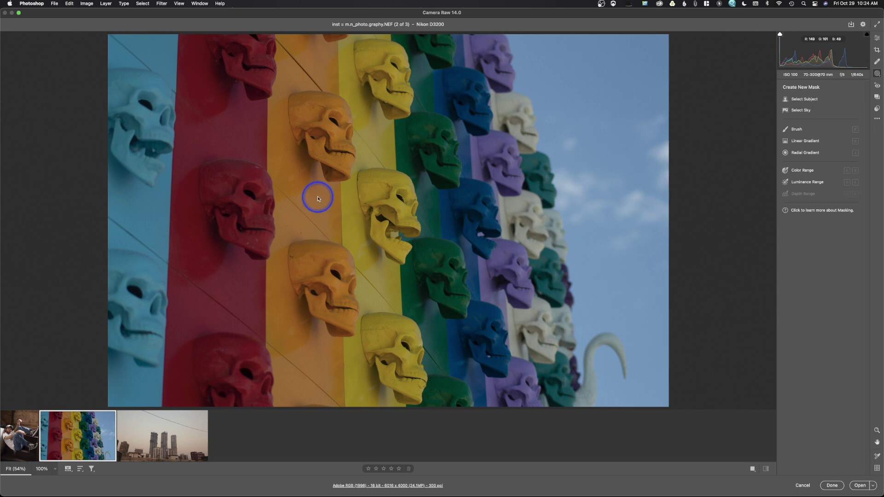
left_click(805, 169)
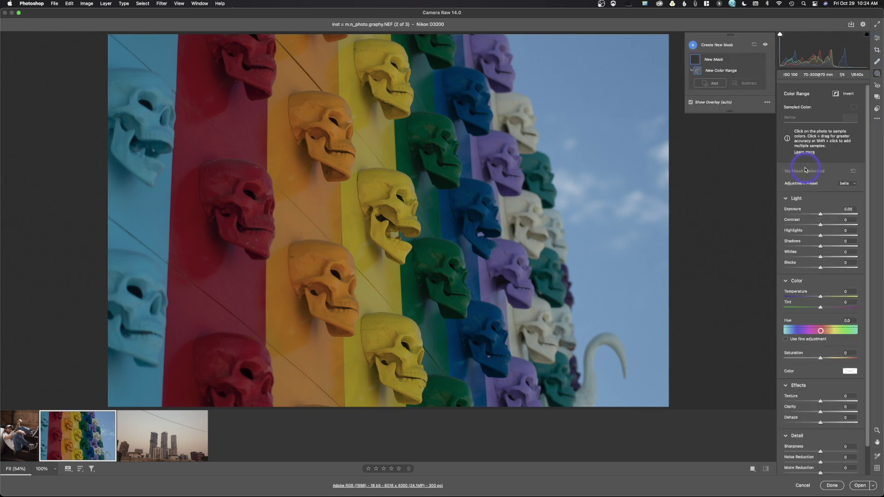
left_click(314, 207)
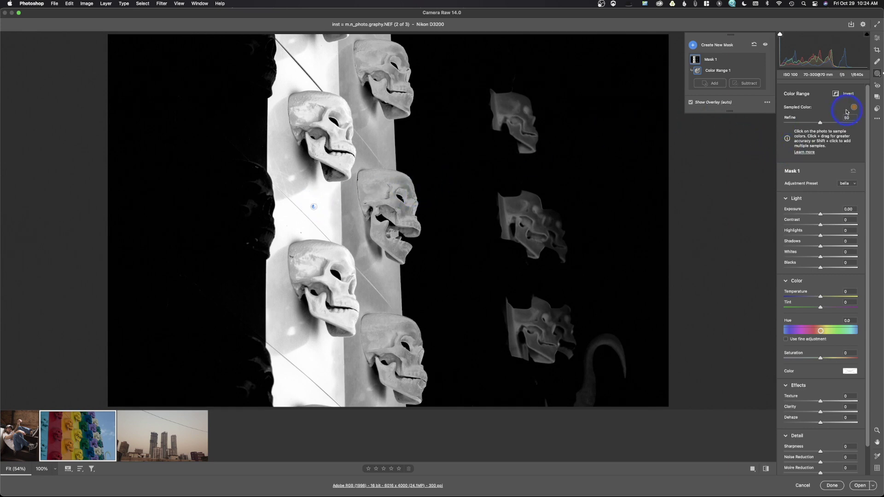
left_click_drag(820, 124, 787, 127)
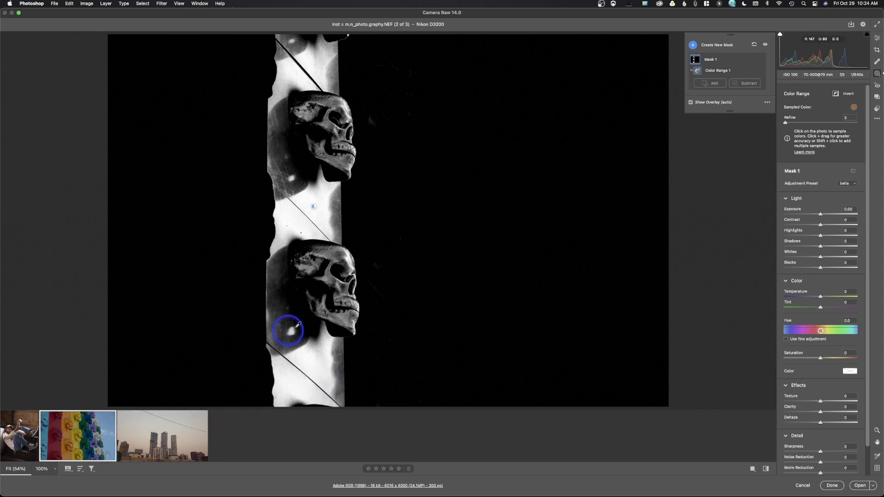
left_click(754, 45)
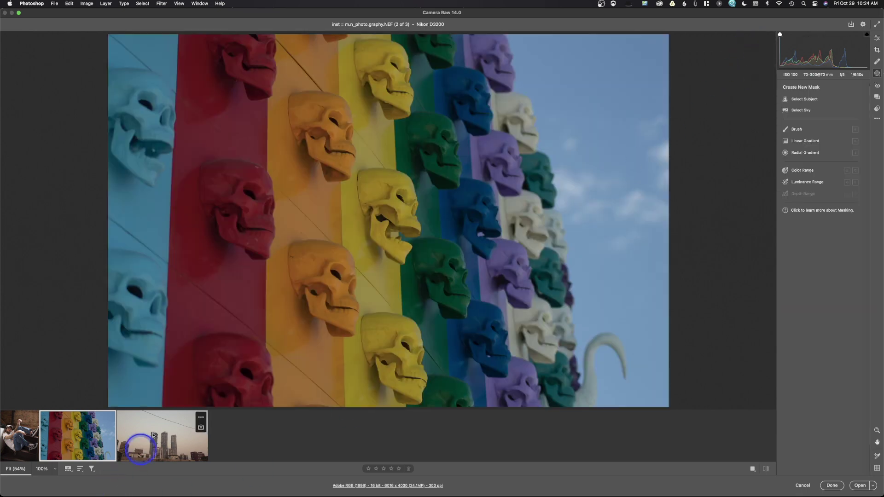
left_click(170, 419)
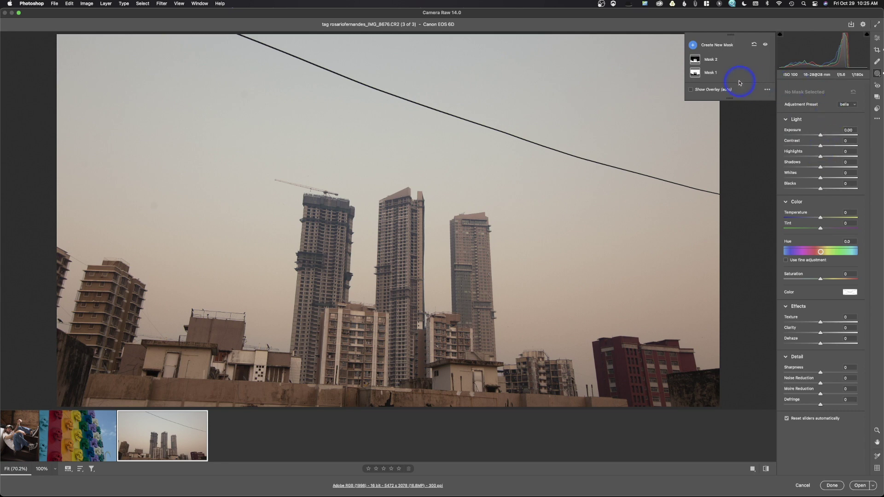
Replace the city masks with a Luminance Range mask sampled from the bright sky, then open the portrait
left_click(755, 45)
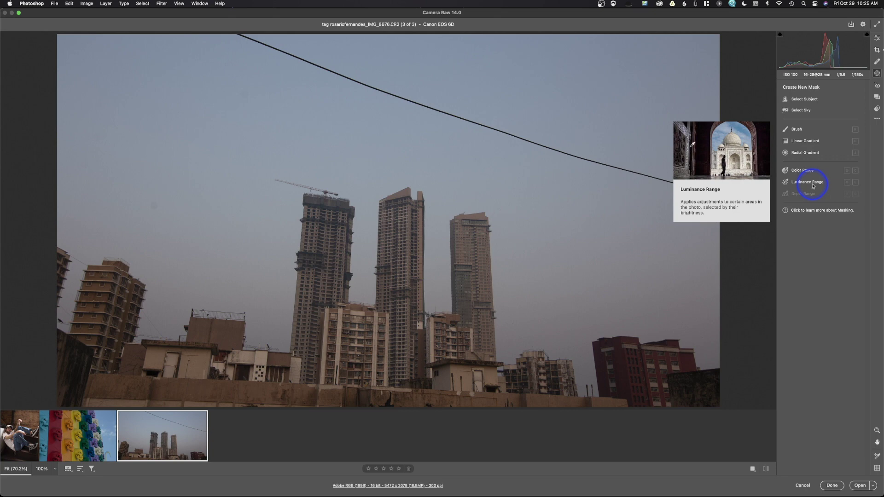
left_click(813, 185)
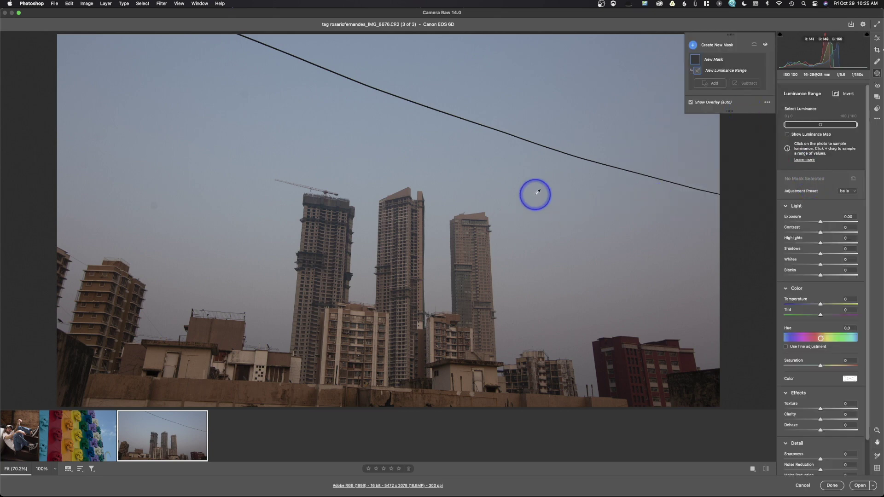
left_click_drag(563, 210, 614, 290)
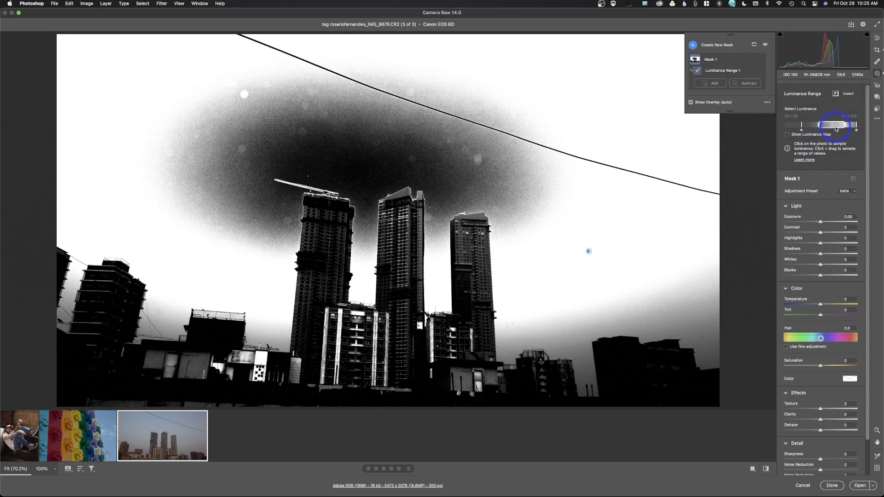
mouse_move(835, 127)
left_mouse_down()
mouse_move(862, 125)
mouse_move(823, 126)
left_mouse_up()
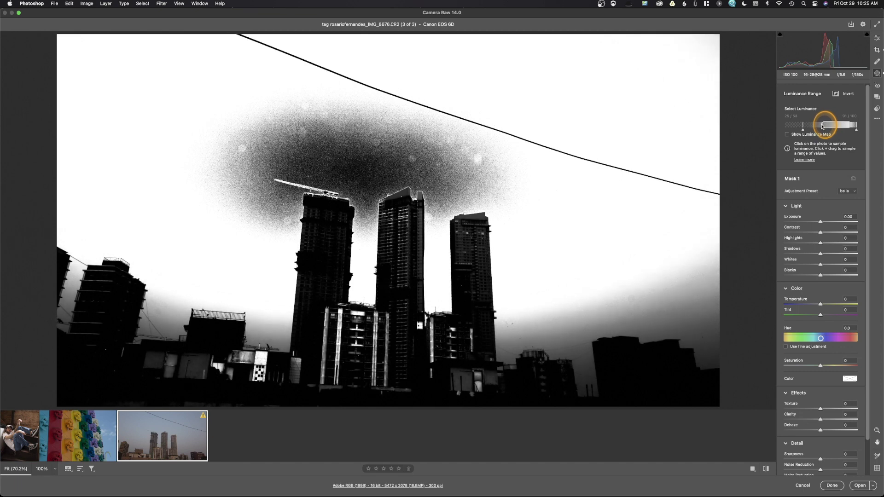
left_click_drag(823, 125, 823, 126)
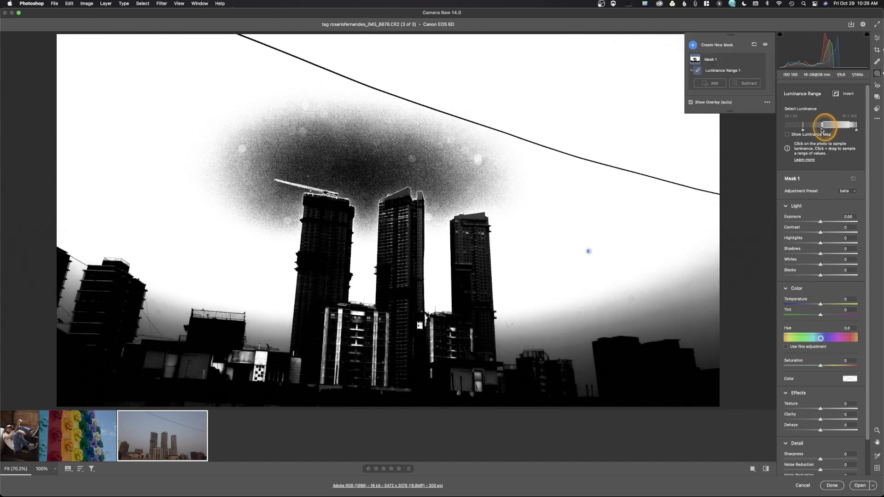
left_click(20, 440)
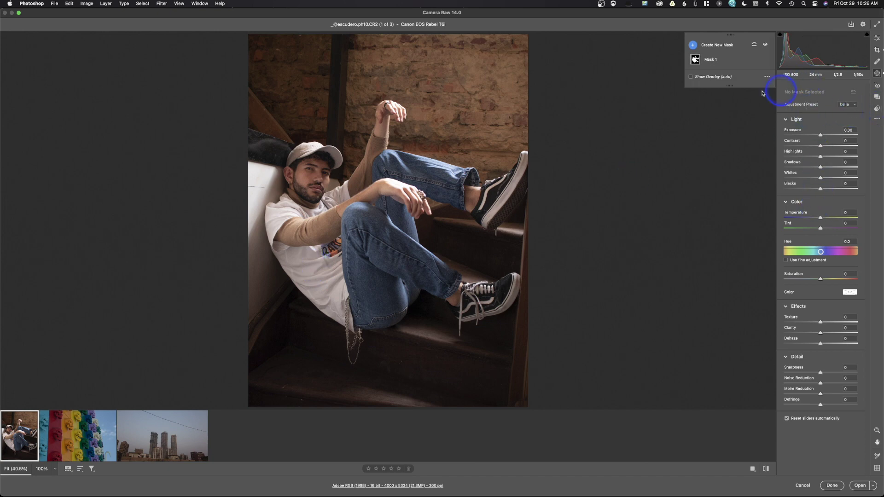
Try a narrowed Luminance Range mask on the portrait, delete it, and start a Radial Gradient
left_click(754, 45)
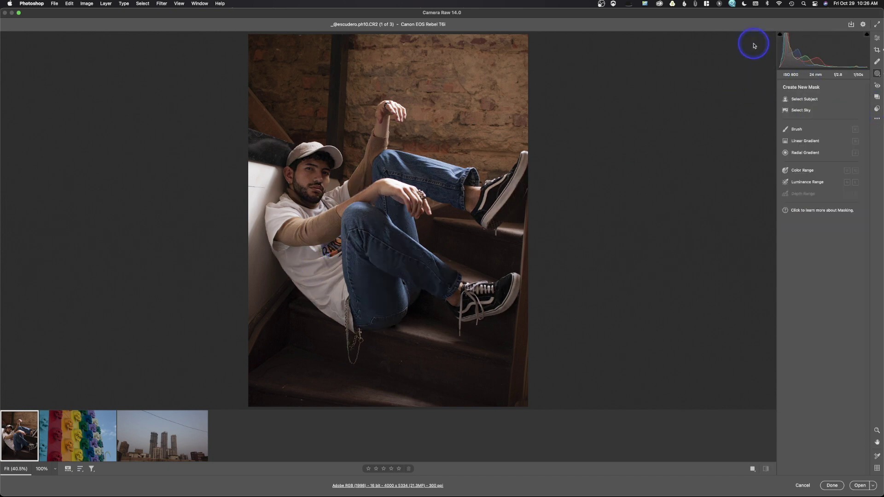
left_click(801, 185)
left_click_drag(307, 275, 324, 284)
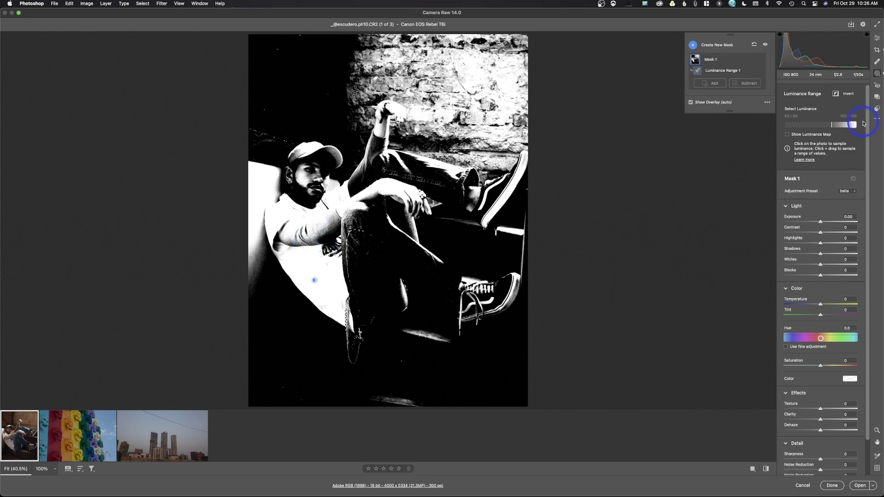
left_click_drag(841, 129, 840, 129)
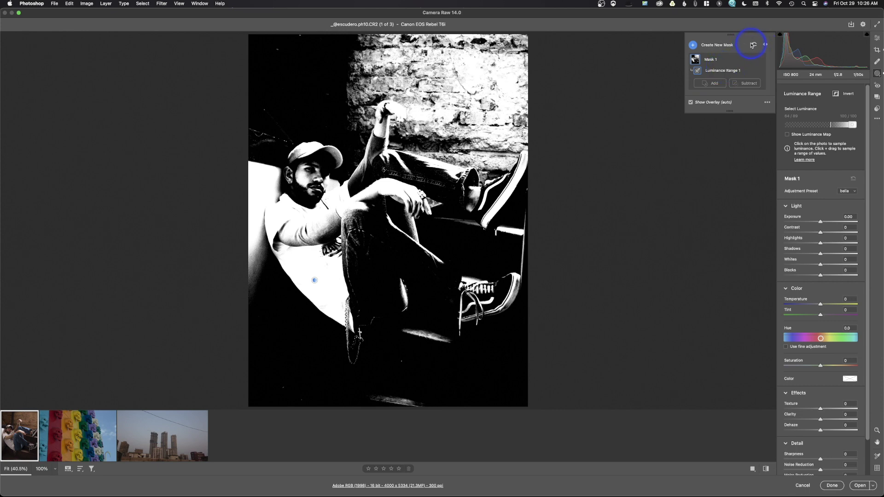
left_click(753, 44)
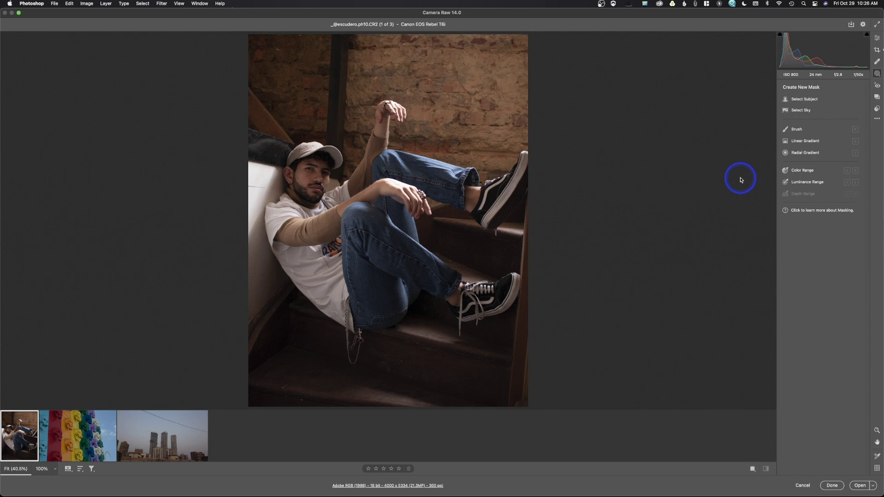
left_click(802, 155)
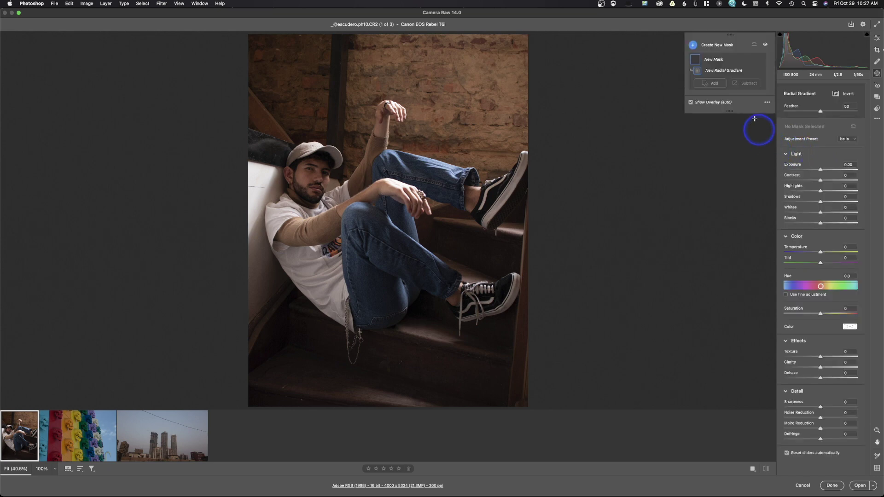
left_click(768, 102)
left_click(785, 113)
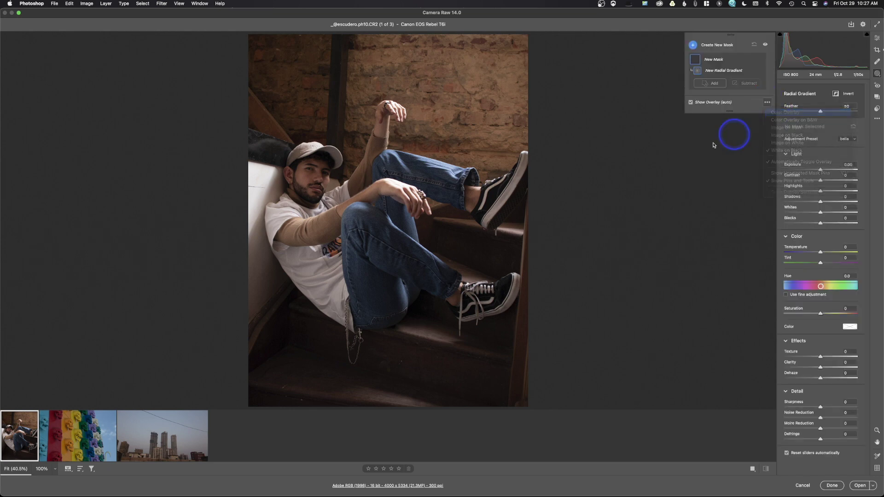
left_click_drag(316, 187, 398, 299)
left_click_drag(346, 203, 399, 244)
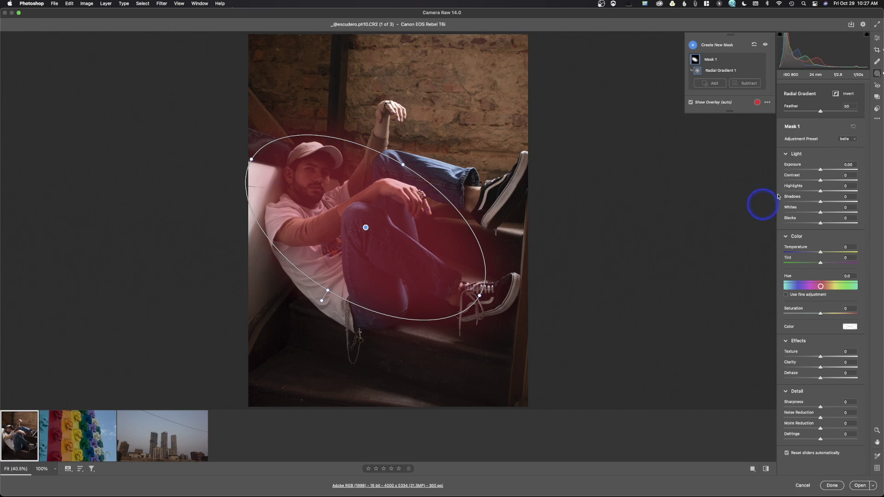
left_click_drag(821, 171, 829, 171)
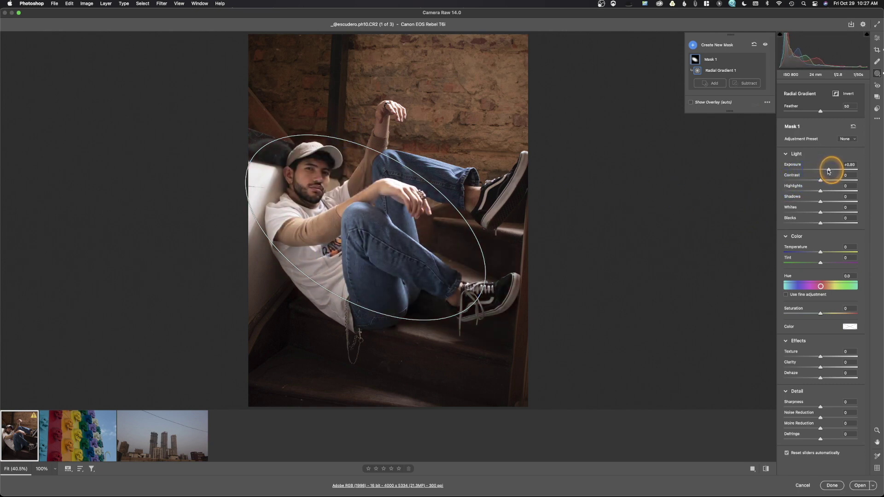
left_click_drag(828, 171, 828, 171)
left_click(758, 47)
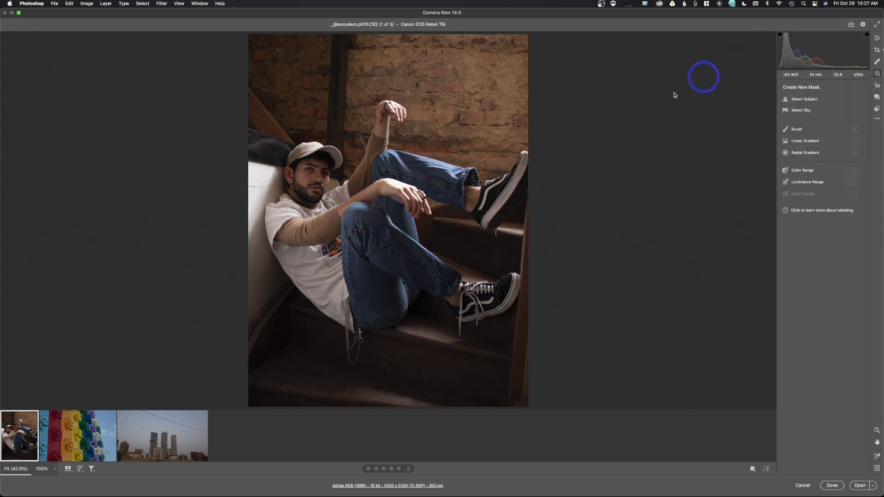
left_click(108, 446)
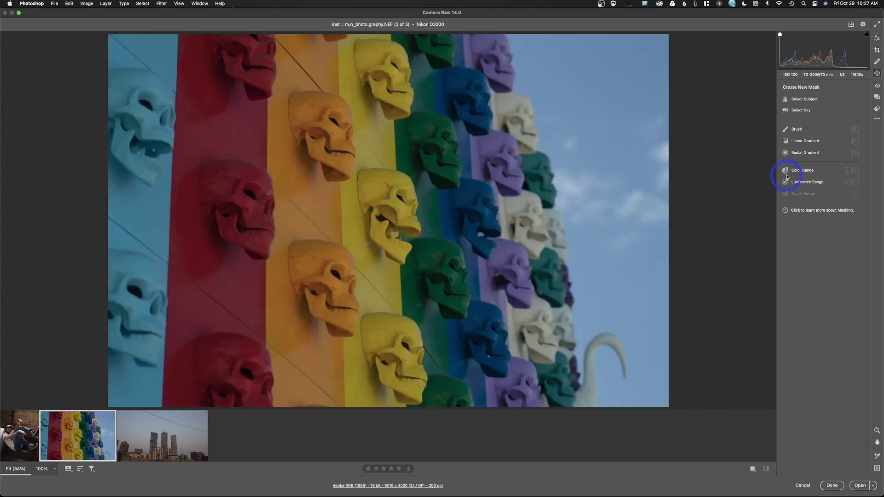
Draw a Linear Gradient across the skull wall and raise its Exposure to +0.70
left_click(793, 141)
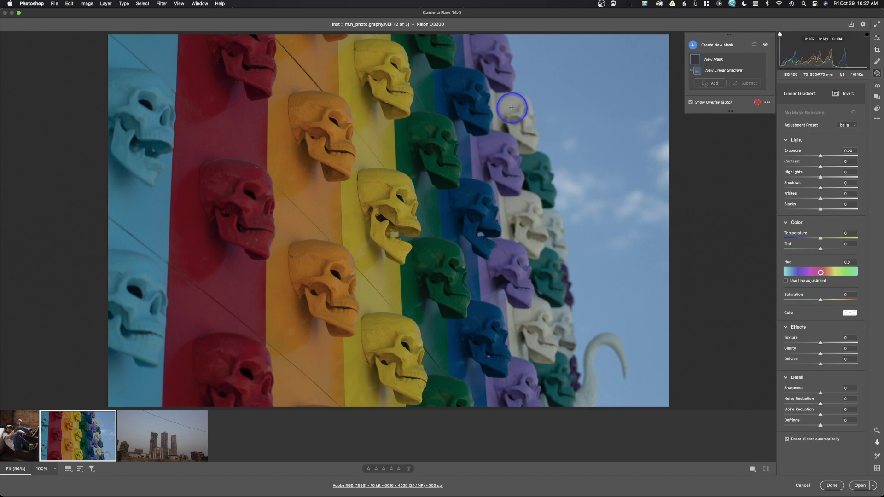
mouse_move(552, 203)
left_mouse_down()
mouse_move(622, 194)
mouse_move(552, 203)
left_mouse_up()
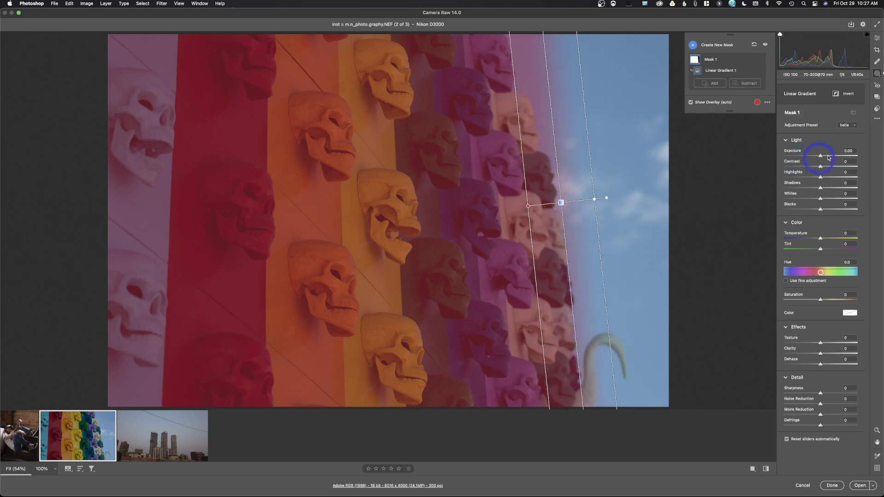
mouse_move(824, 157)
left_mouse_down()
mouse_move(842, 156)
mouse_move(827, 156)
left_mouse_up()
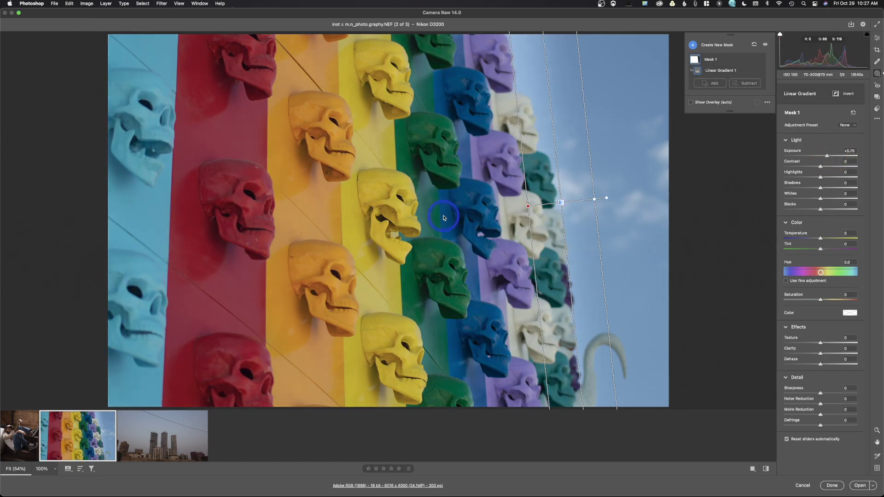